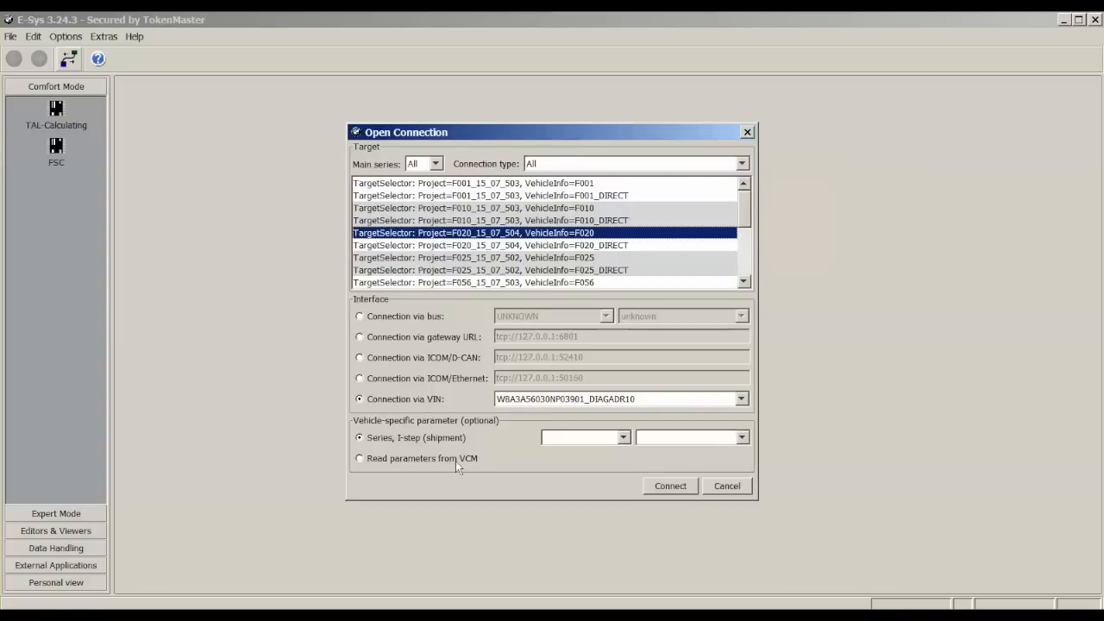
Connect to the vehicle via VIN with the F020_15_07_504 target and open the expert-mode Coding module
click(676, 488)
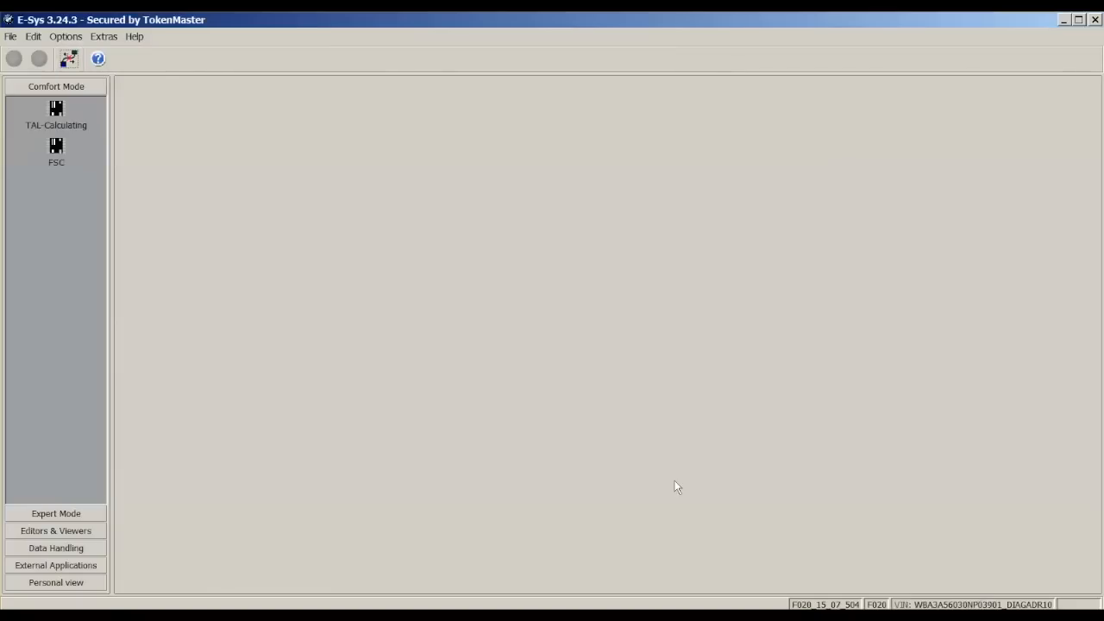
click(49, 513)
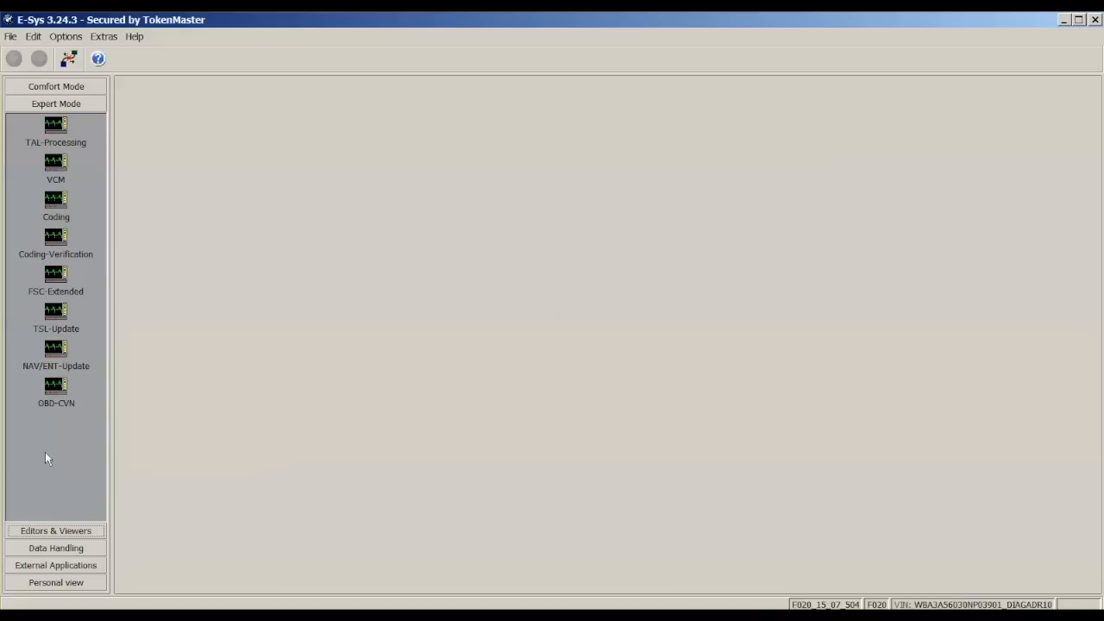
click(61, 204)
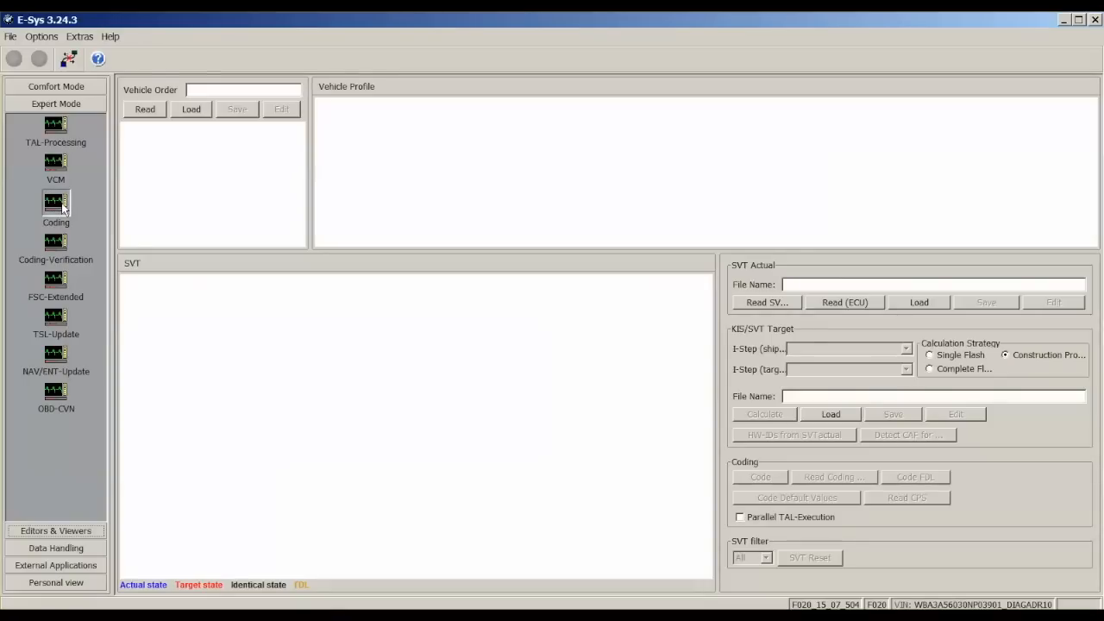
Read the vehicle order and the actual SVT from the car
click(146, 110)
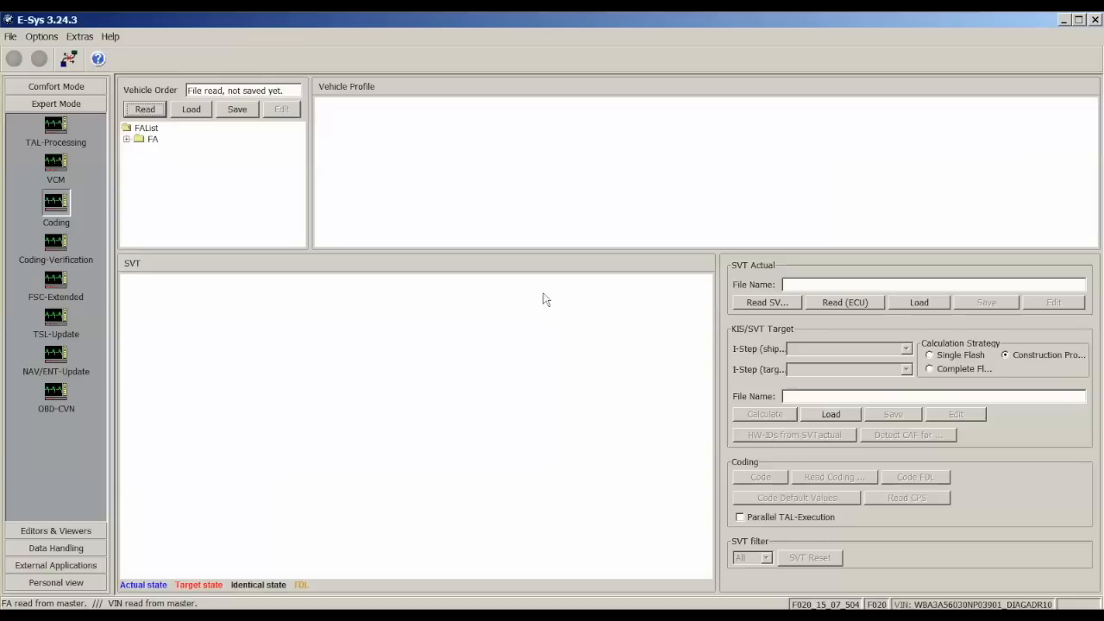
click(773, 304)
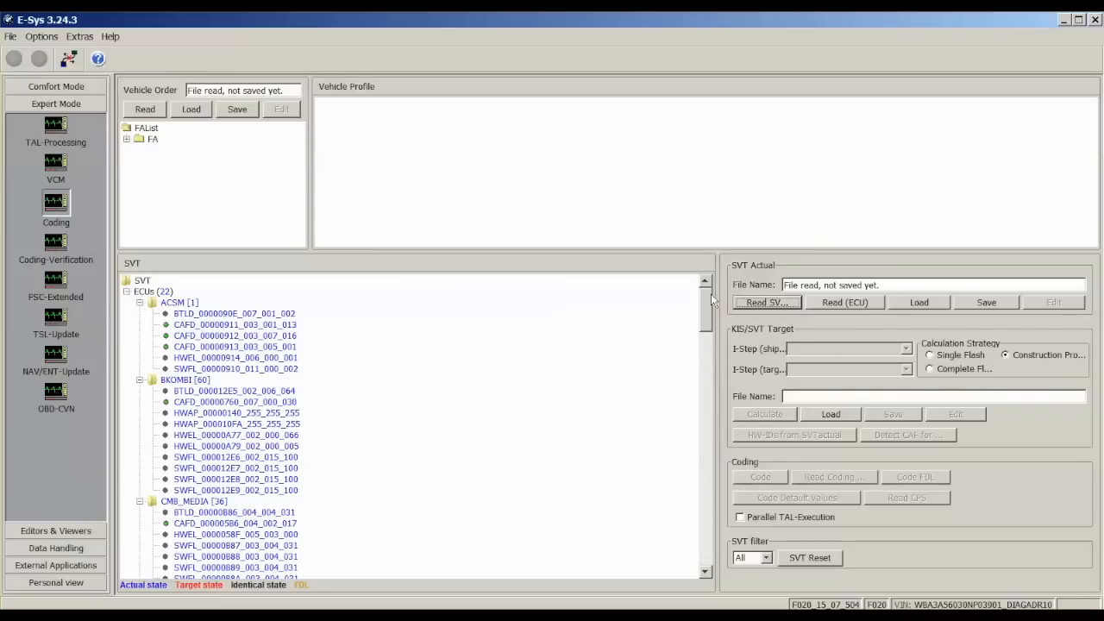
Read the coding data of CAFD_00000794_007_031_012 under FEM_BODY [40] and dismiss the report
drag(706, 297, 697, 400)
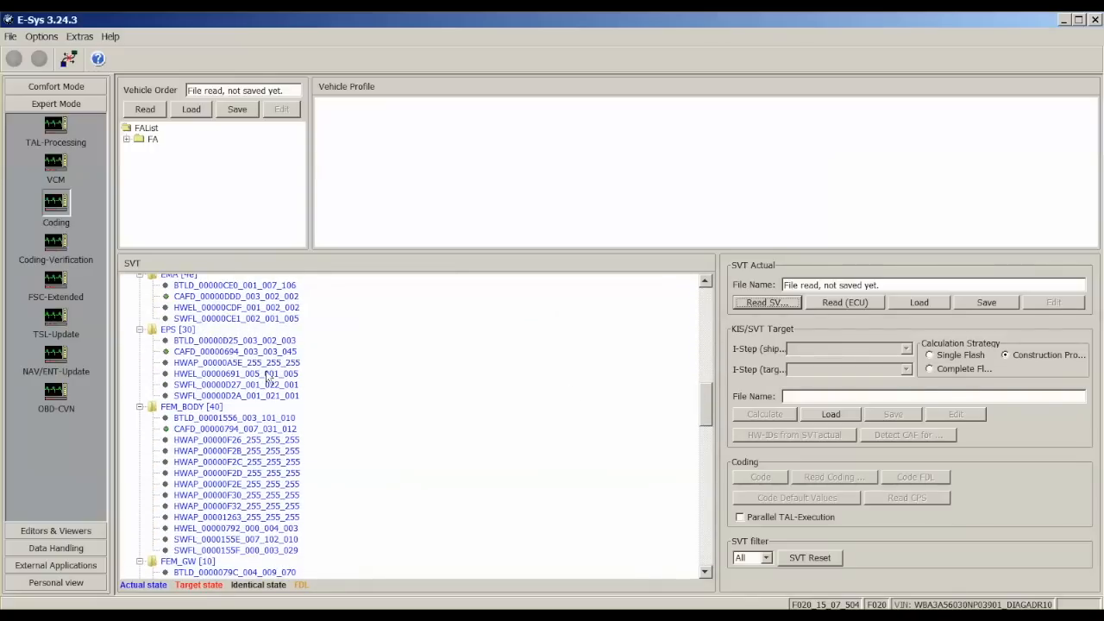
click(201, 428)
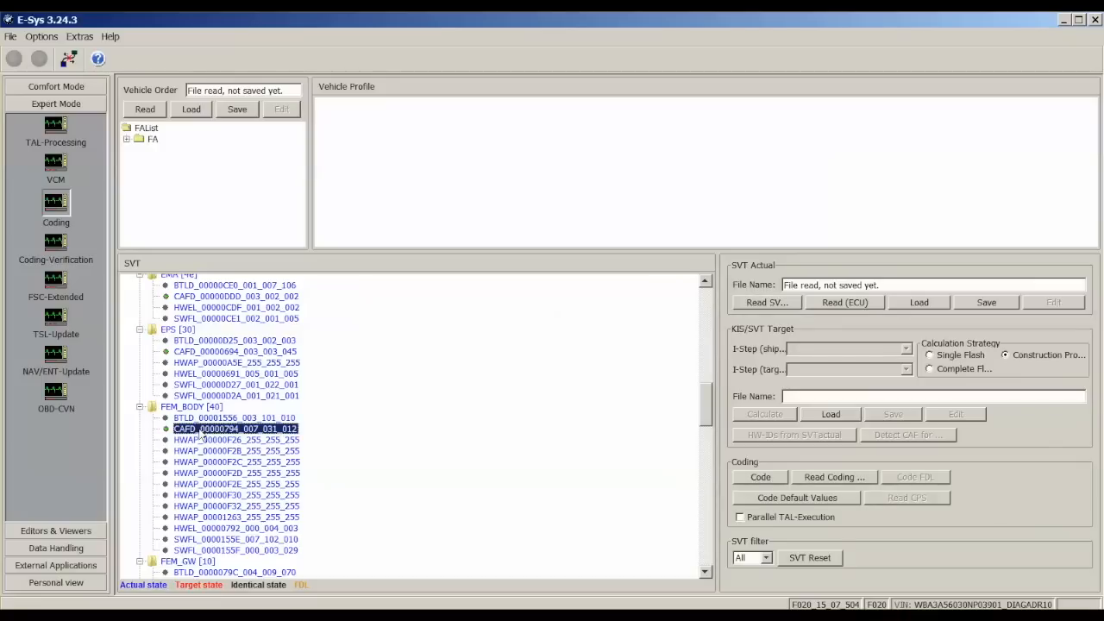
right_click(201, 434)
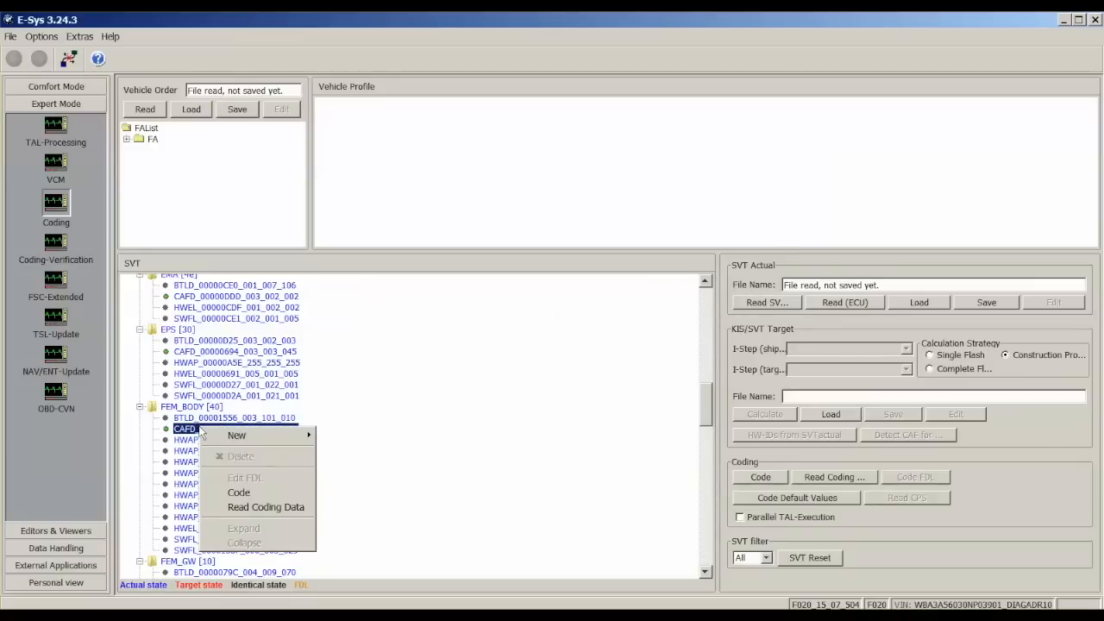
click(258, 507)
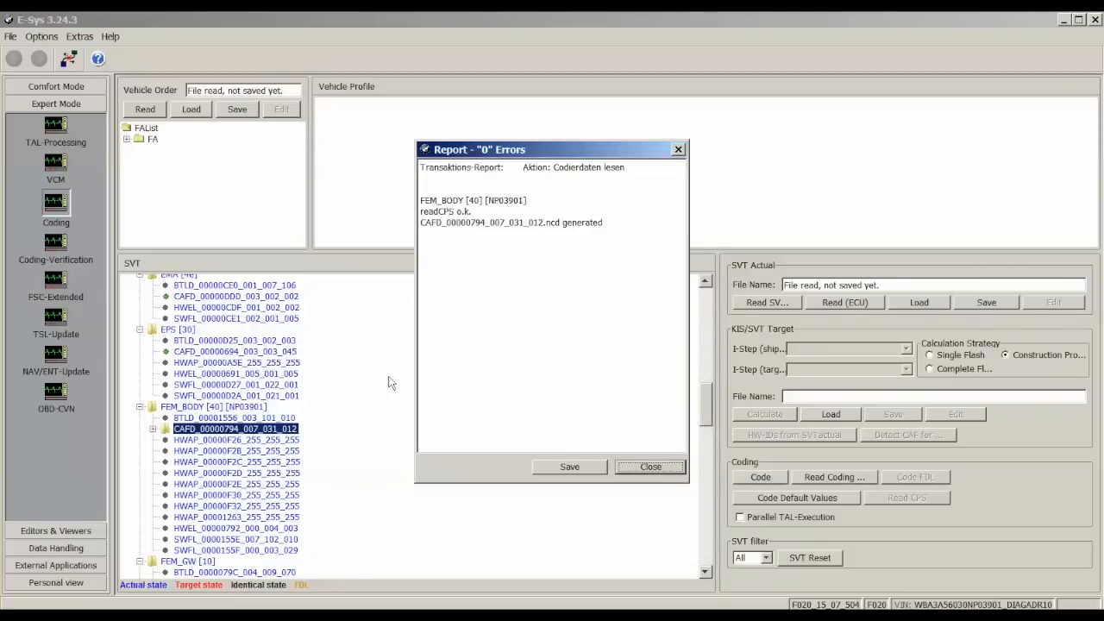
click(654, 469)
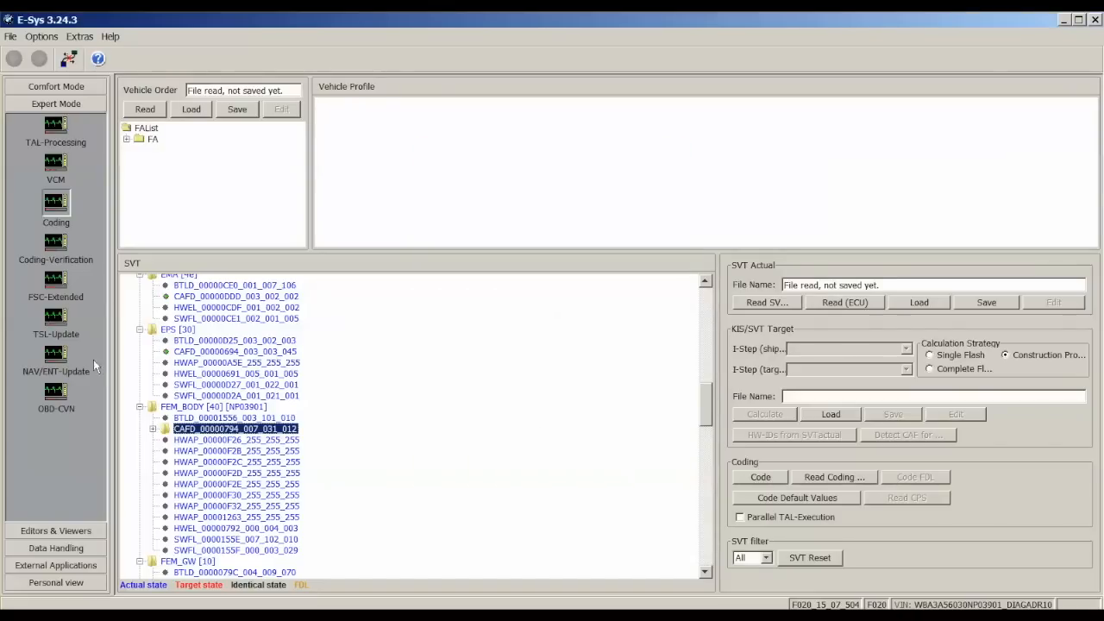
Open the generated CAFD_00000794_007_031_012 file under FEM_BODY for FDL editing
click(152, 428)
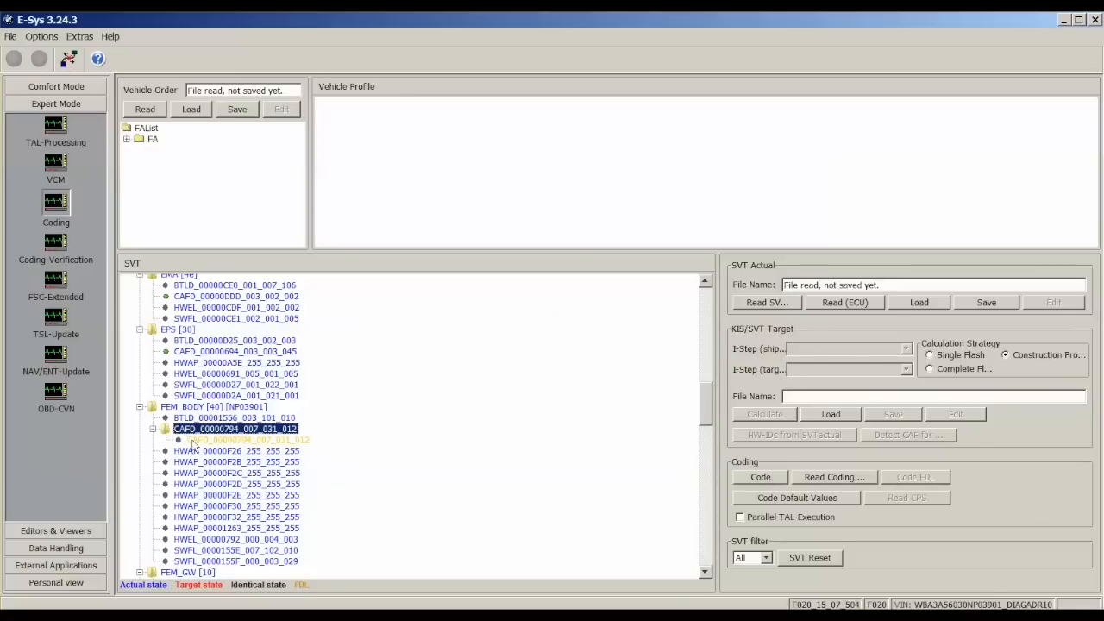
click(195, 442)
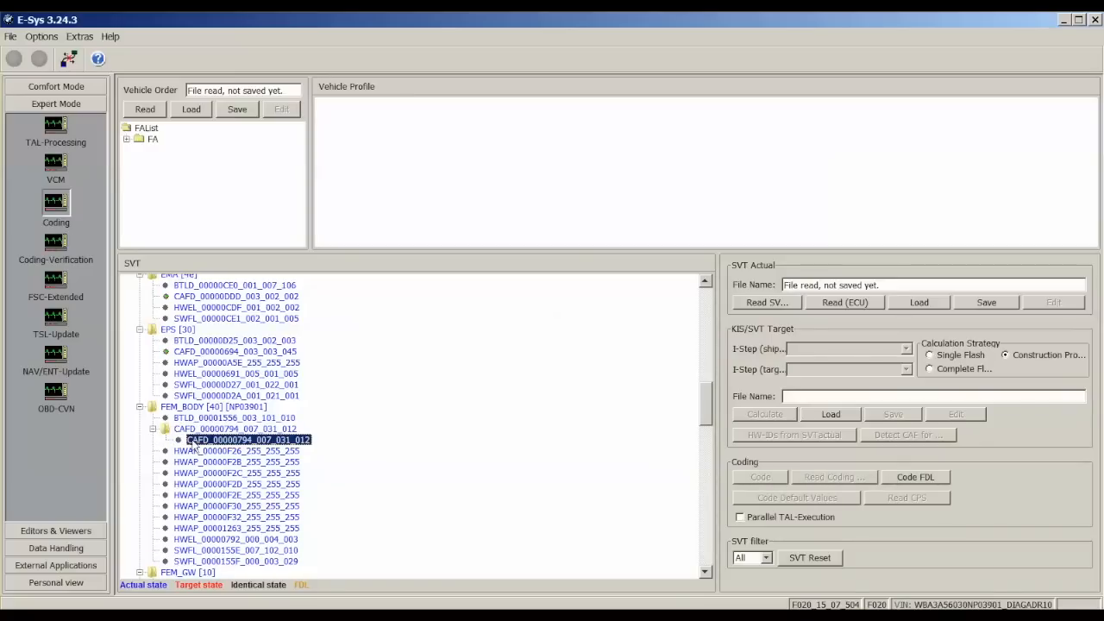
right_click(194, 443)
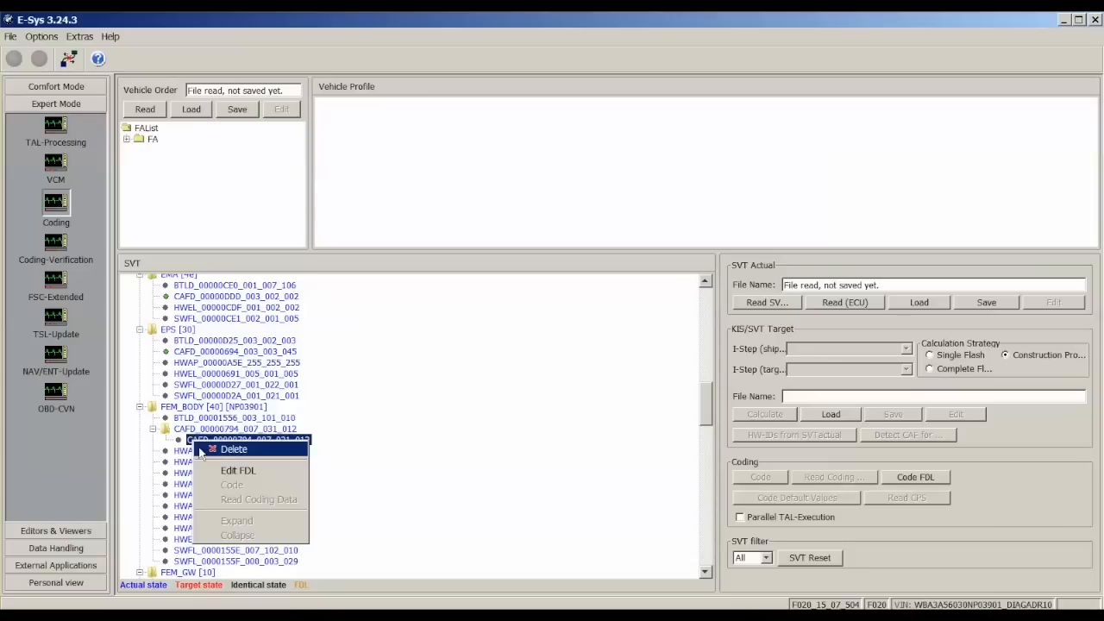
click(204, 469)
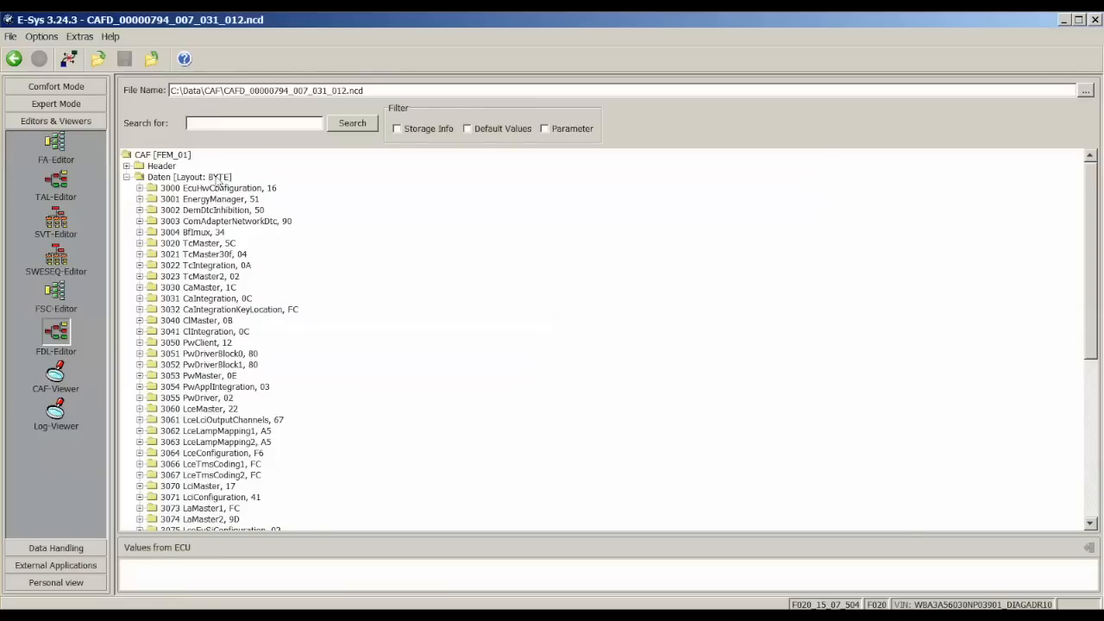
Search the coding data for komfort_schliessen and expand that function down to its Ausgelesen values
click(266, 127)
text(komfort_schliessen)
key(Return)
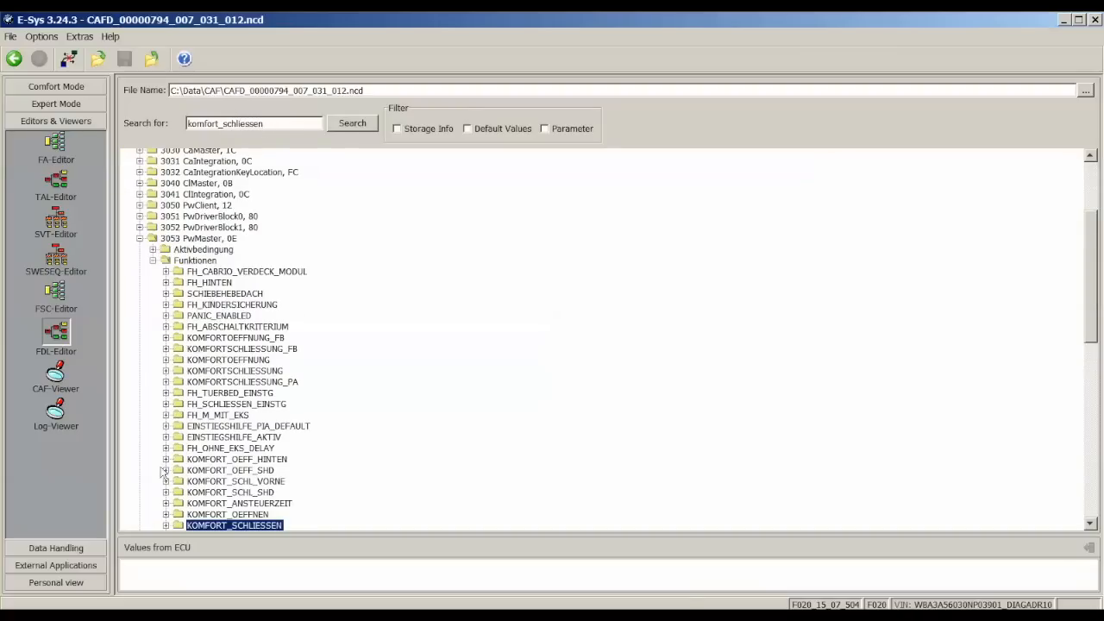
click(167, 526)
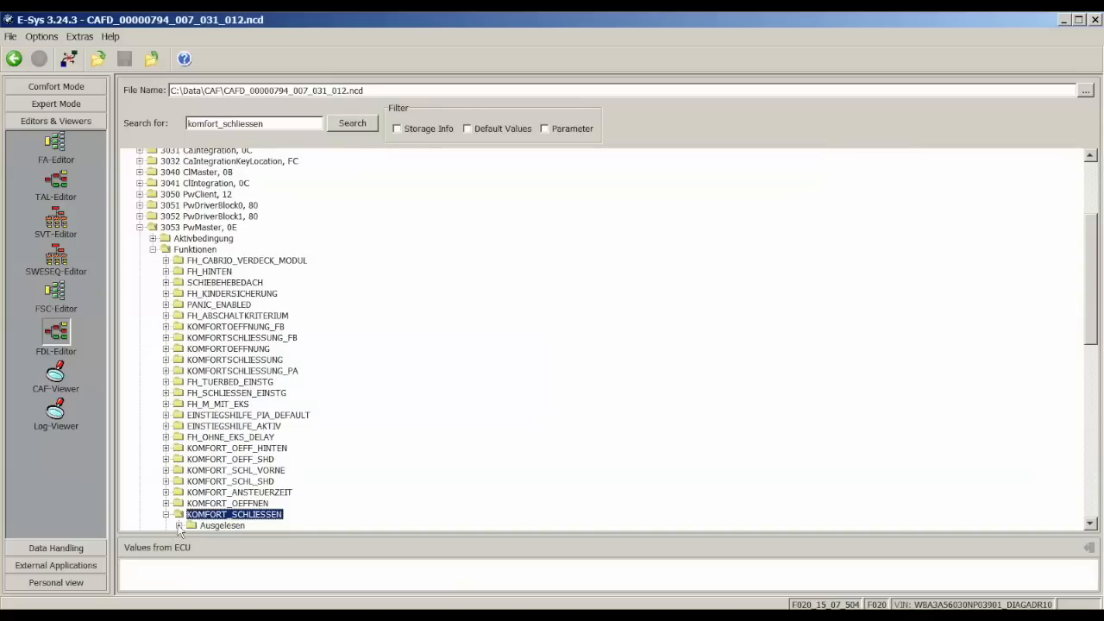
click(179, 526)
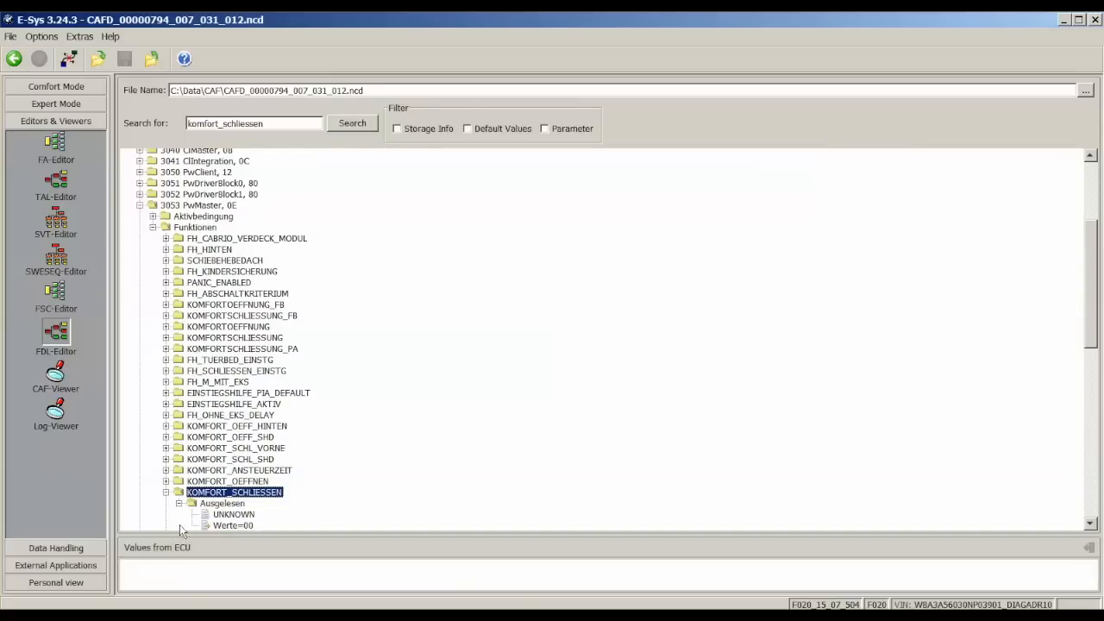
Change the Ausgelesen option of KOMFORT_SCHLIESSEN to wert_01
click(230, 515)
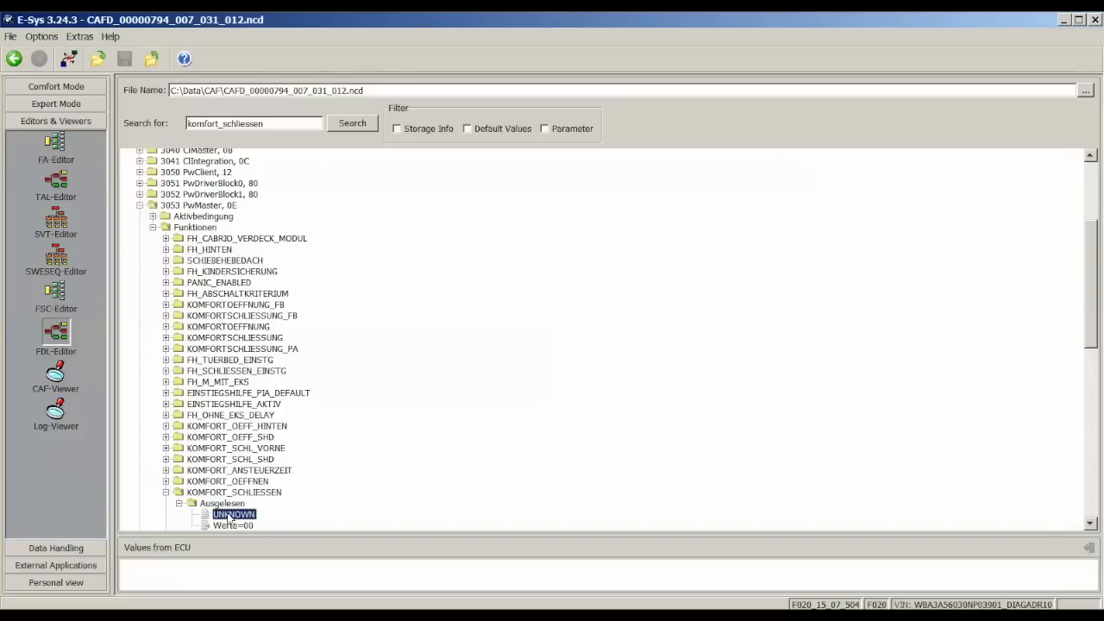
right_click(230, 517)
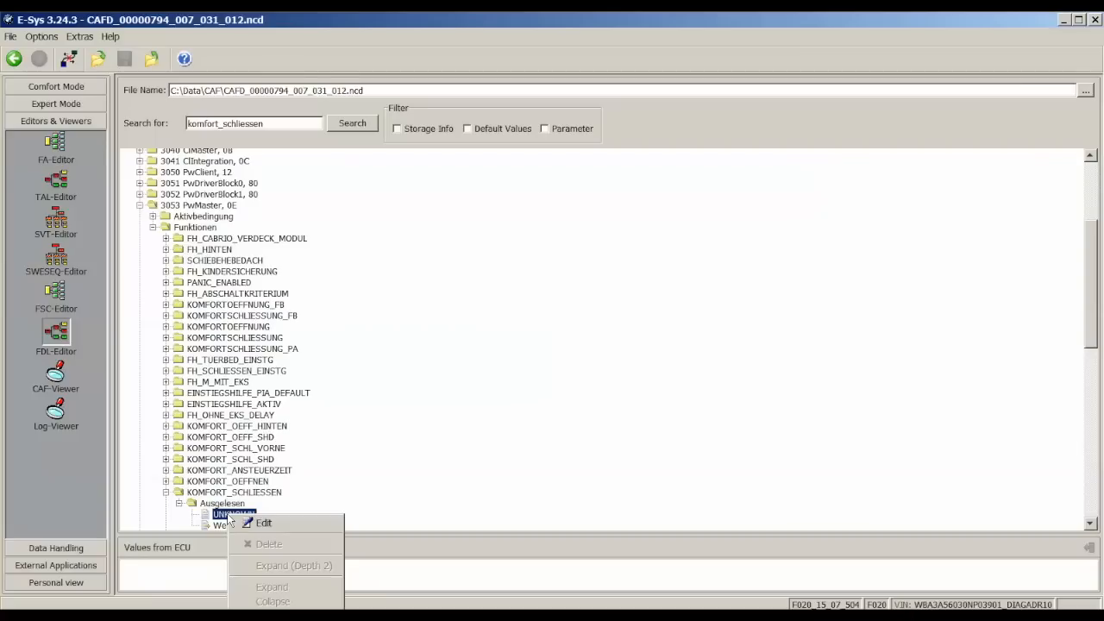
click(232, 523)
click(239, 514)
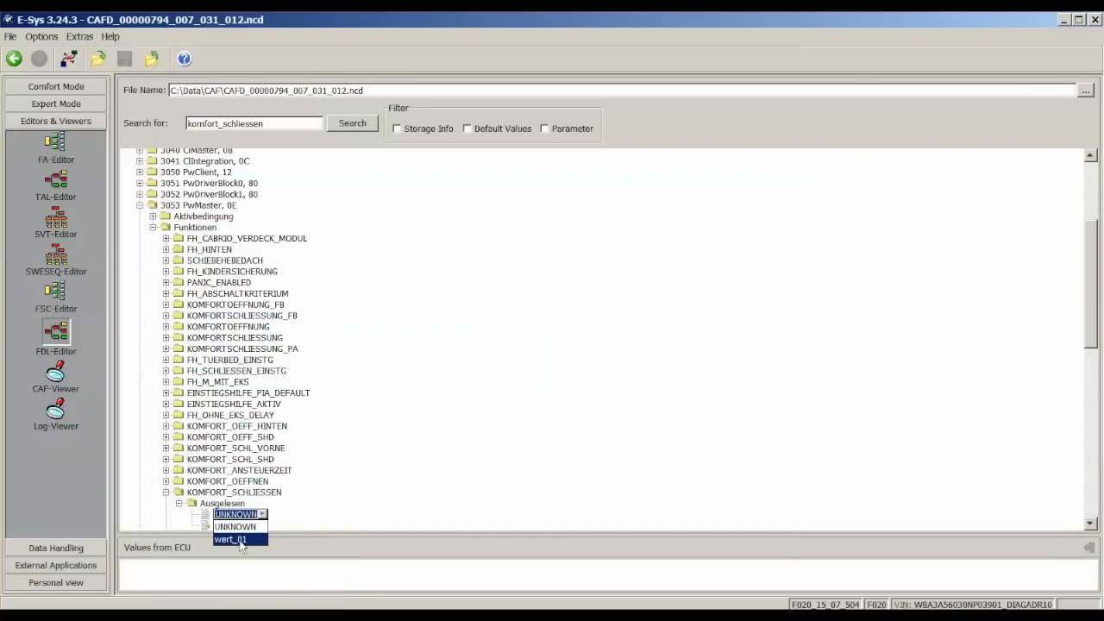
click(231, 539)
Set the Werte entry of KOMFORT_SCHLIESSEN to 00, apply it and save the coding file
click(249, 527)
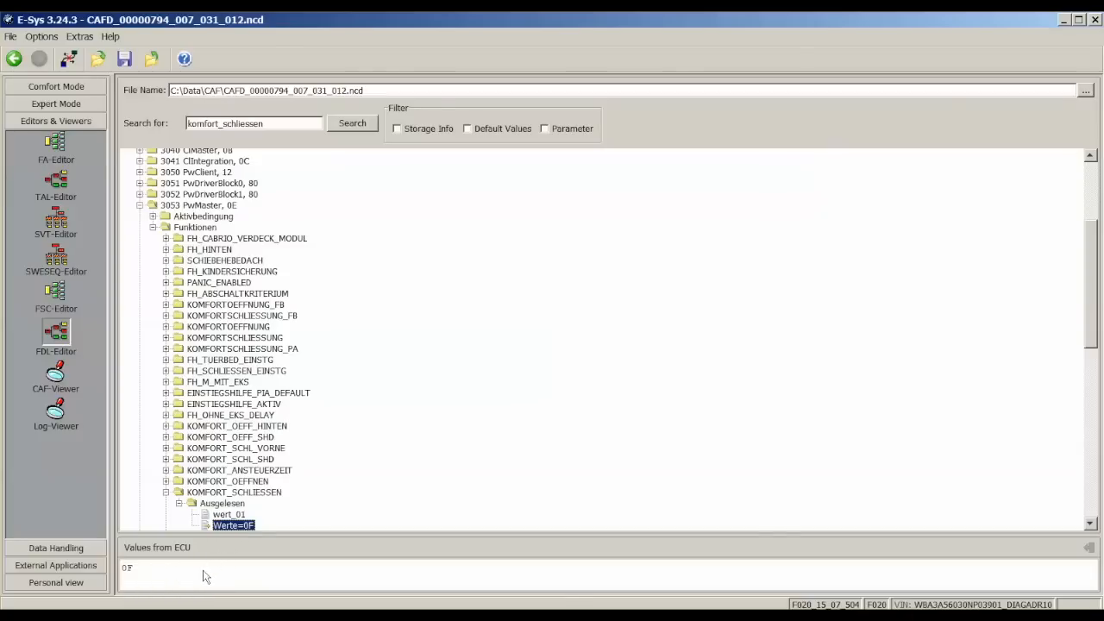
right_click(248, 529)
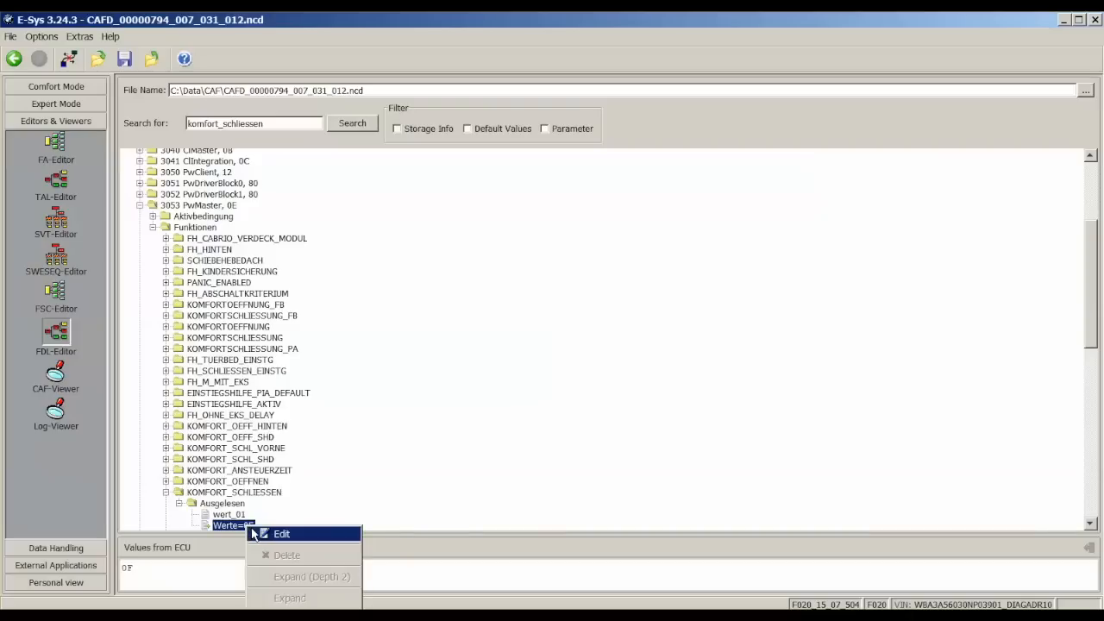
click(252, 533)
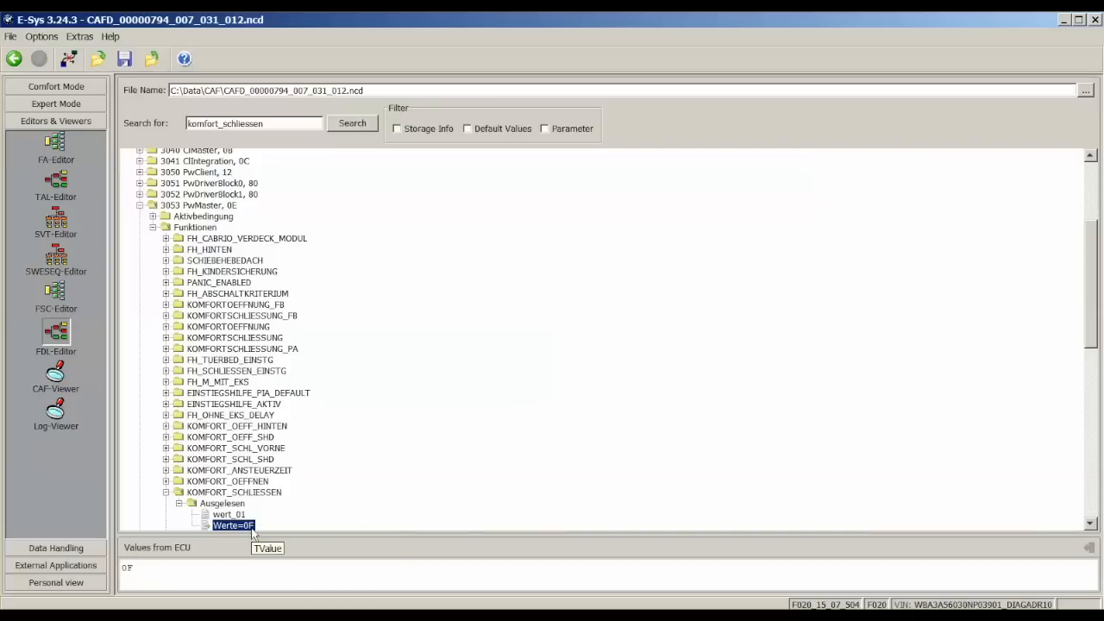
key(BackSpace)
key(BackSpace)
text(00)
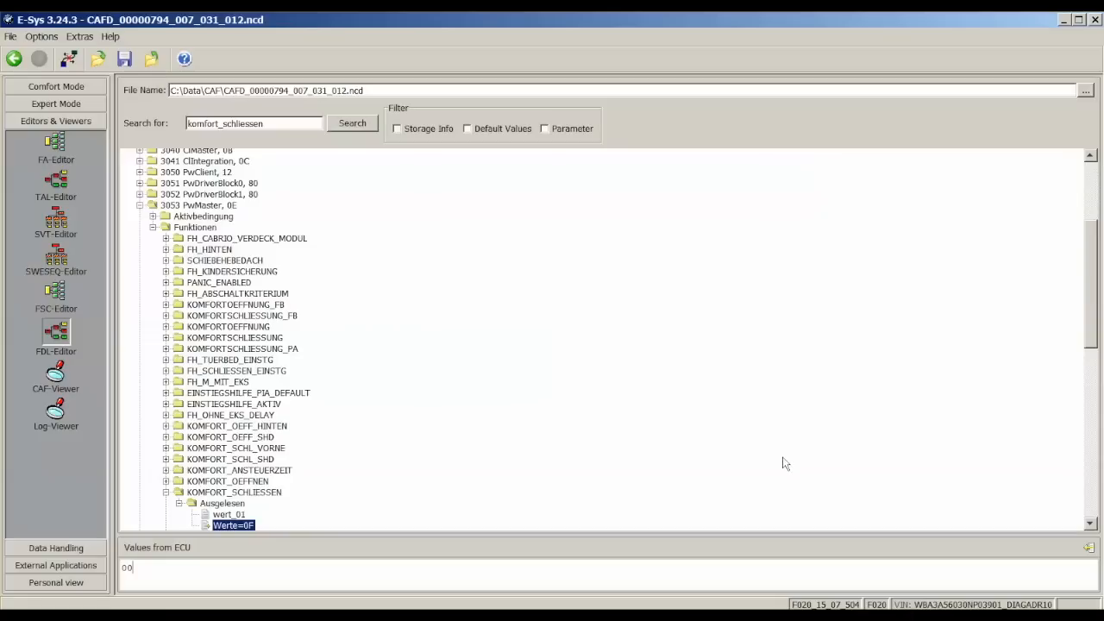
click(1085, 547)
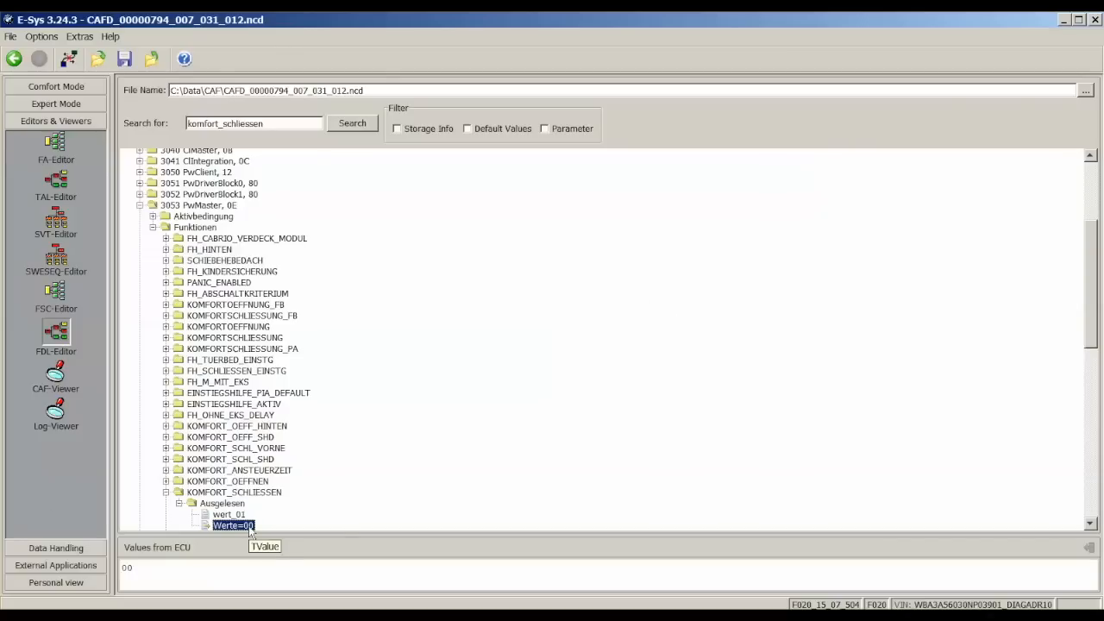
click(126, 57)
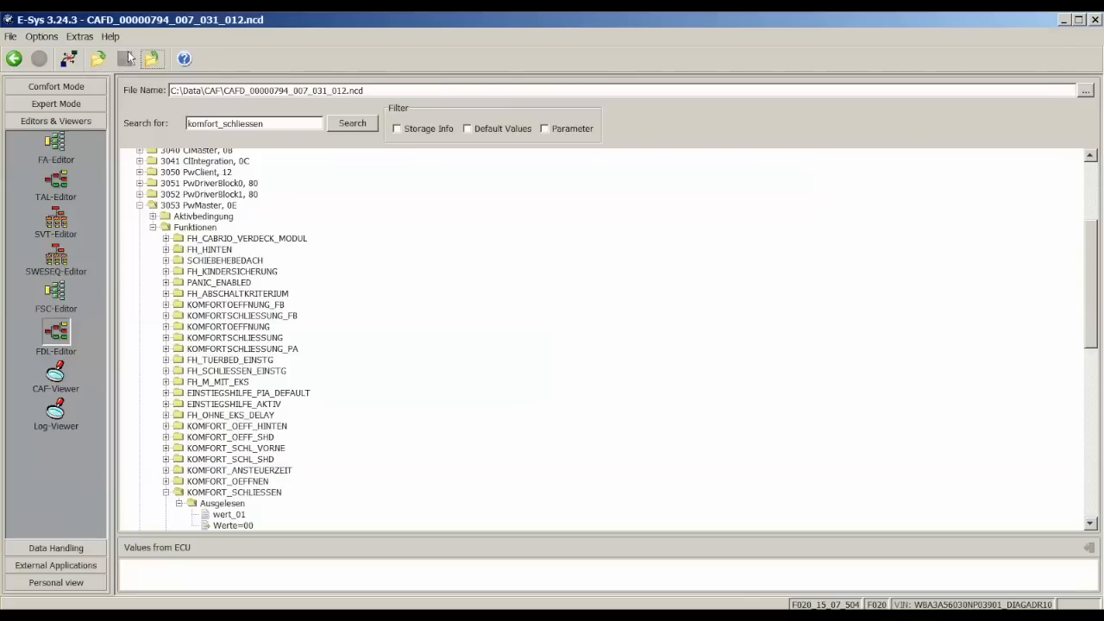
Return to the Coding module and activate the FA in the vehicle order list
click(16, 64)
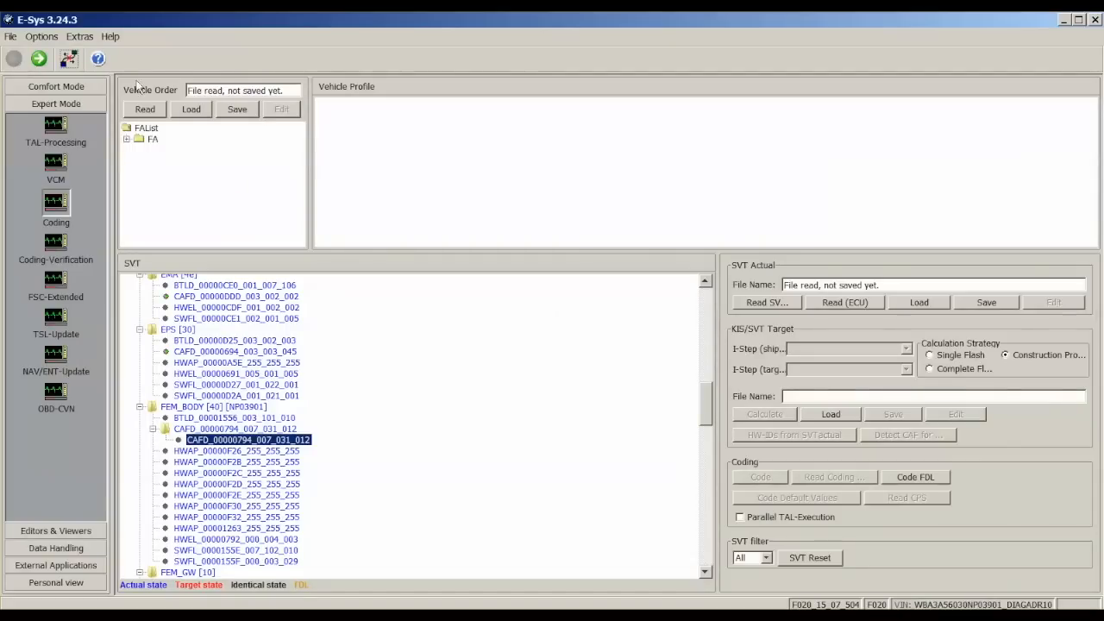
click(148, 140)
right_click(146, 141)
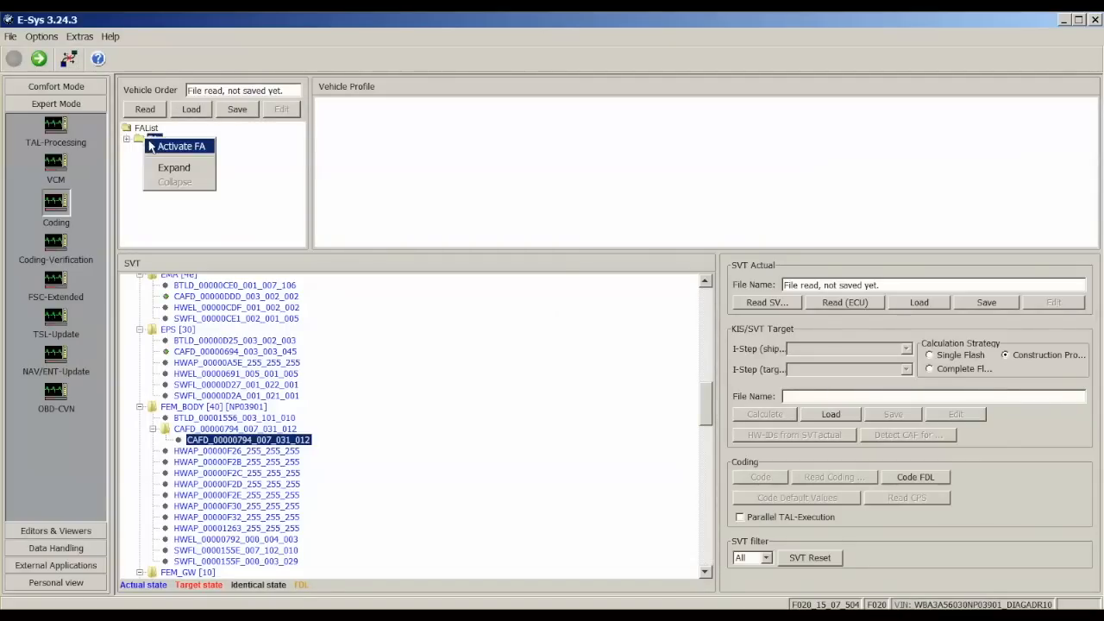
click(151, 146)
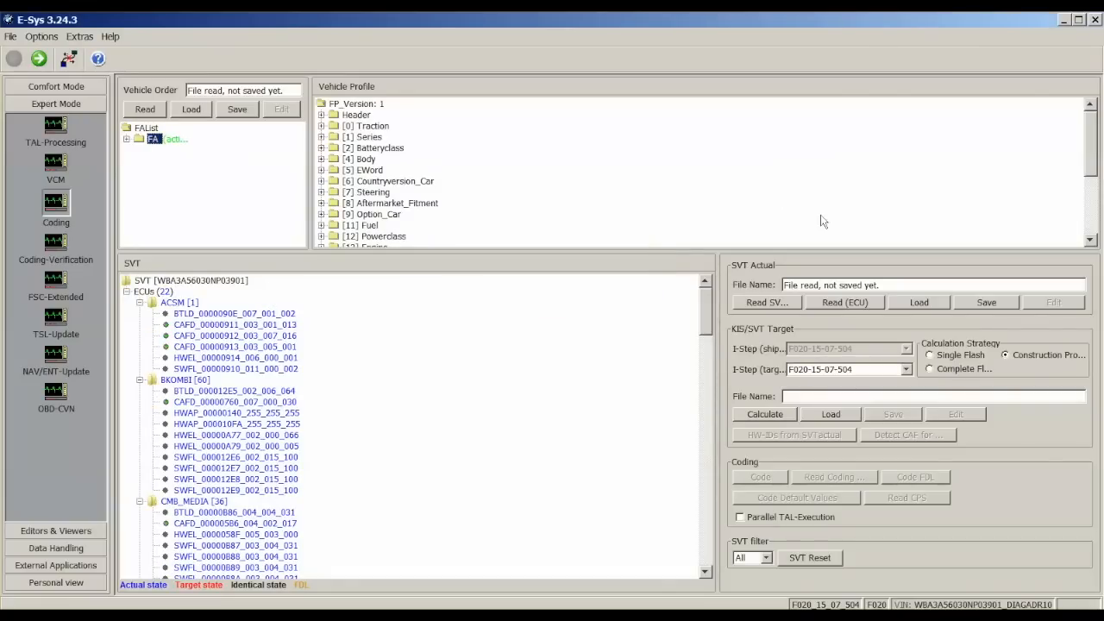
Code the edited FDL file CAFD_00000794_007_031_012 under FEM_BODY [40] to the car and close the finished progress window
drag(709, 319, 709, 405)
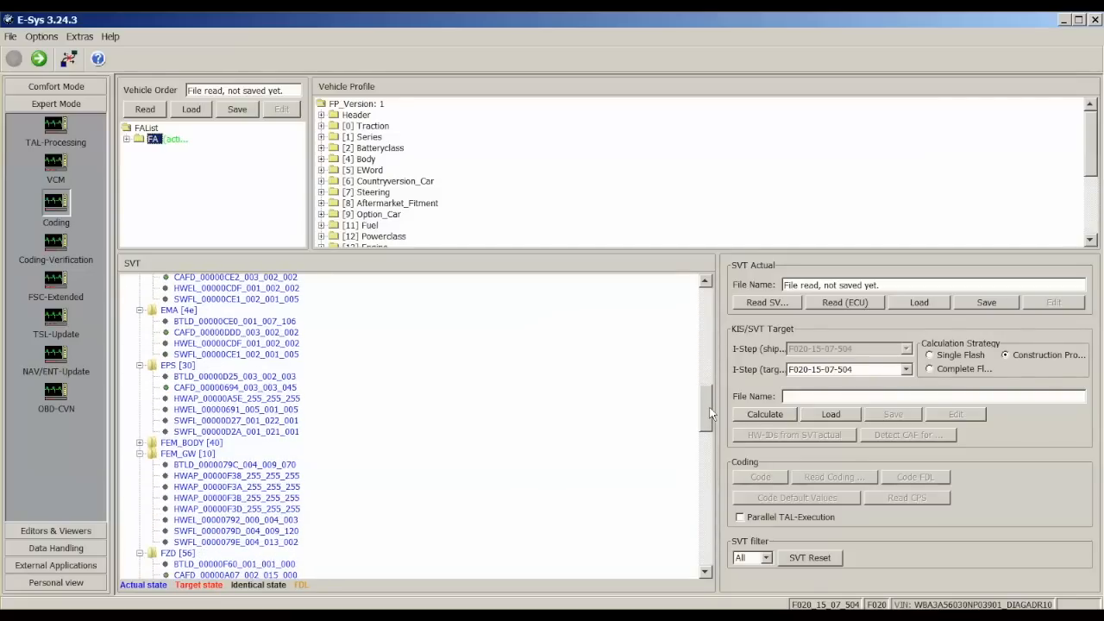
click(139, 443)
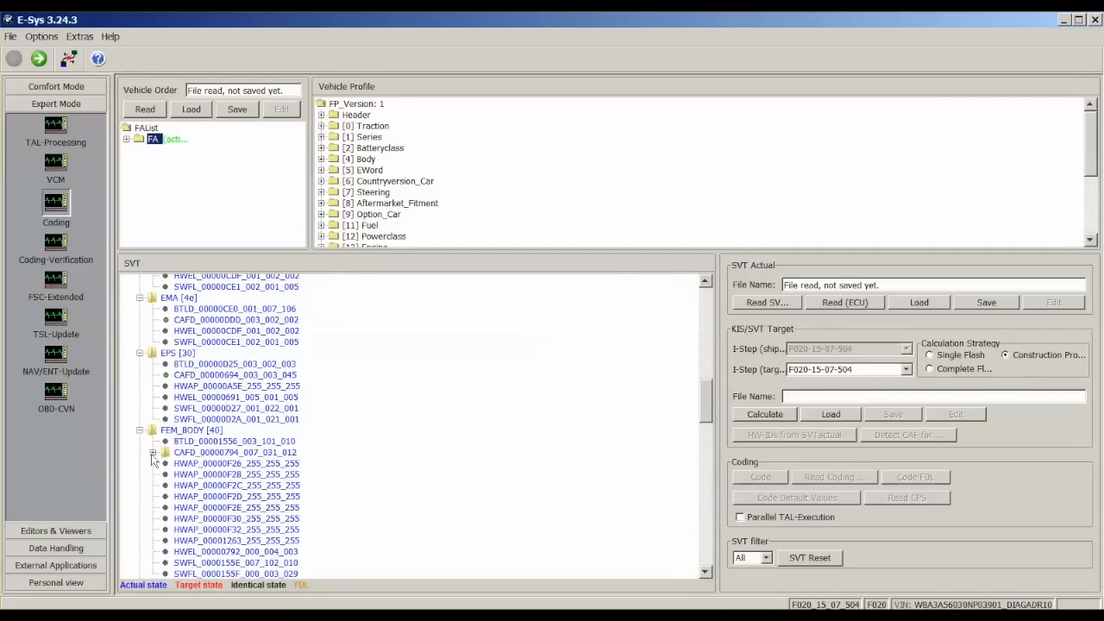
click(153, 453)
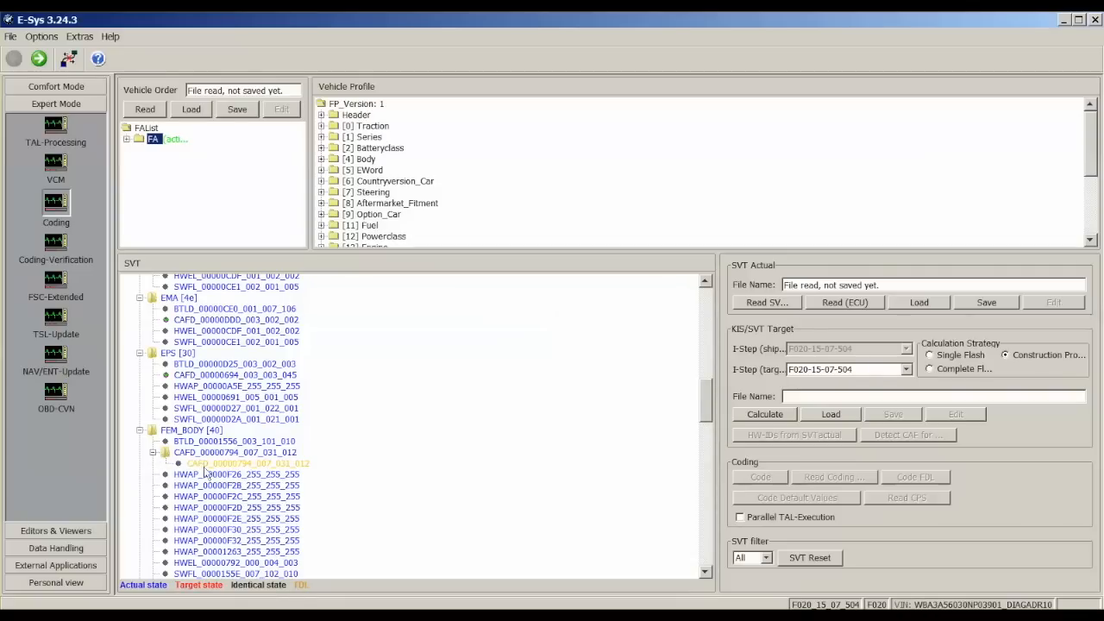
click(216, 464)
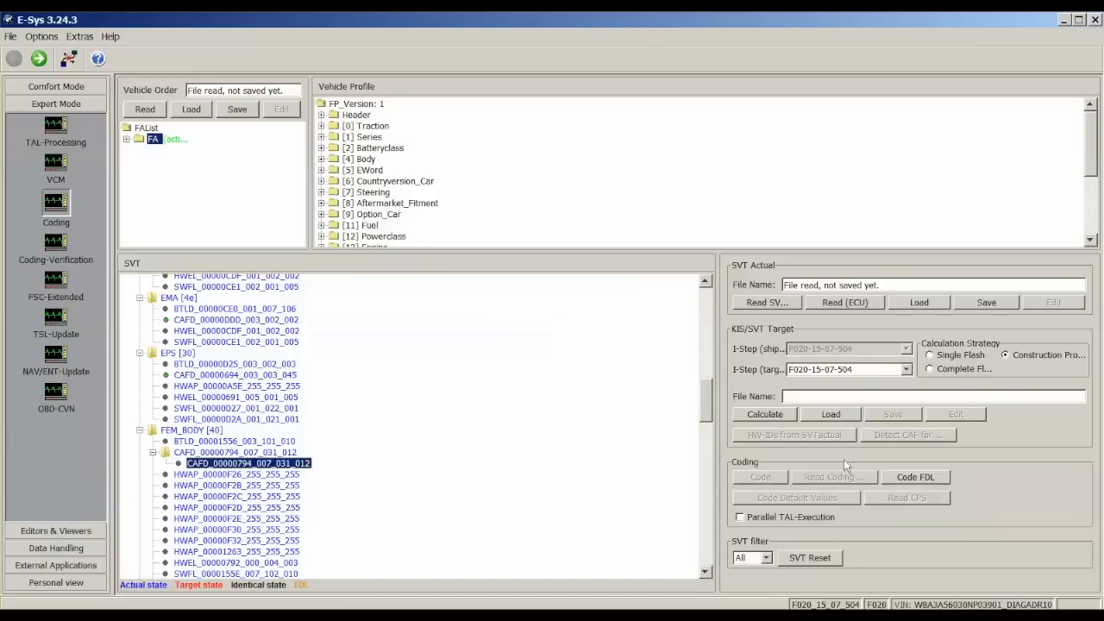
click(915, 477)
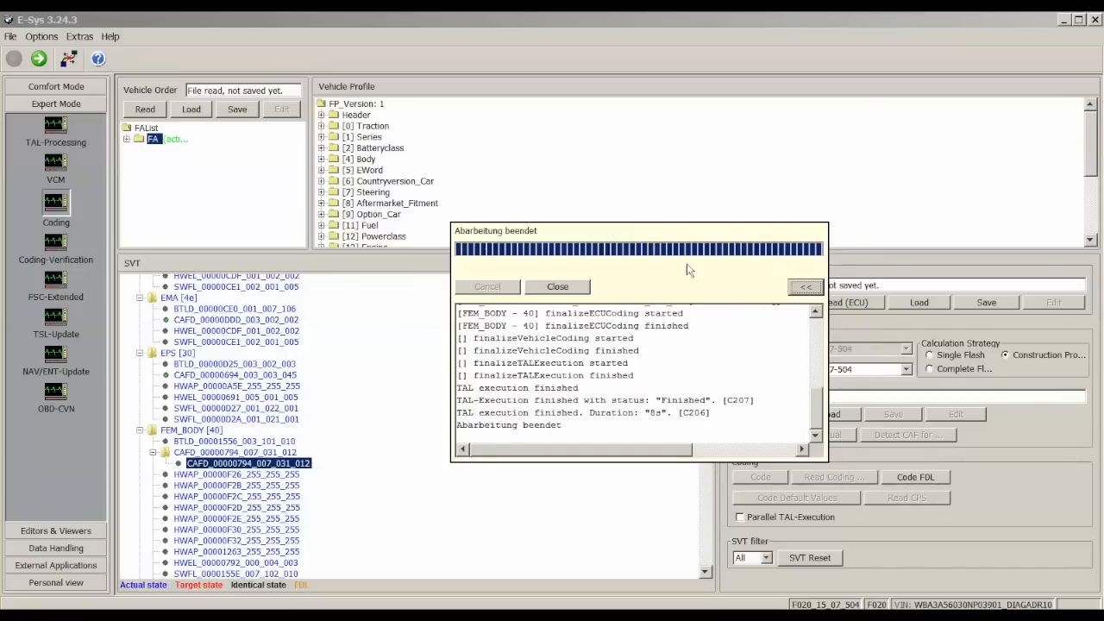
click(577, 291)
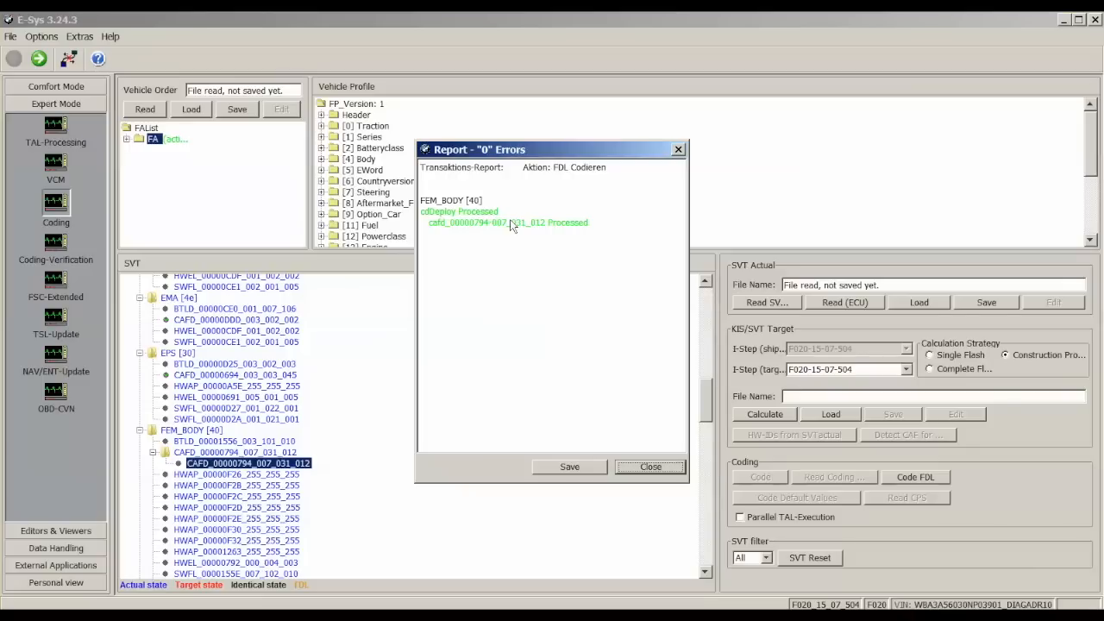
Dismiss the FDL coding report, then read the coding data of CAFD_00000DED_003_004_010 under HU_NBT [63] and close its report
click(629, 467)
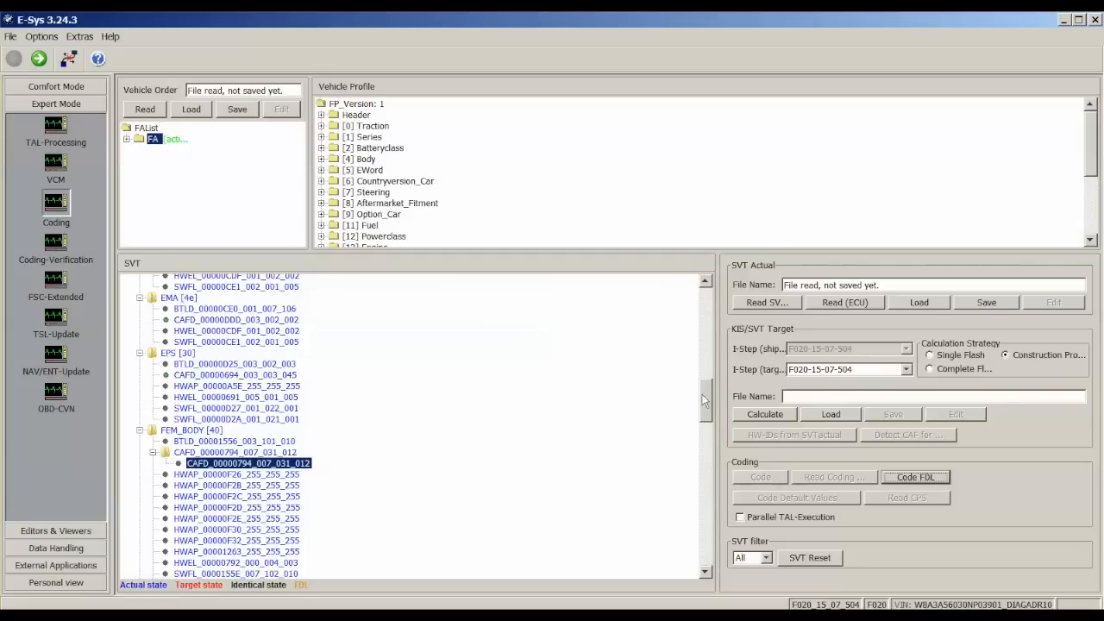
drag(703, 394, 737, 460)
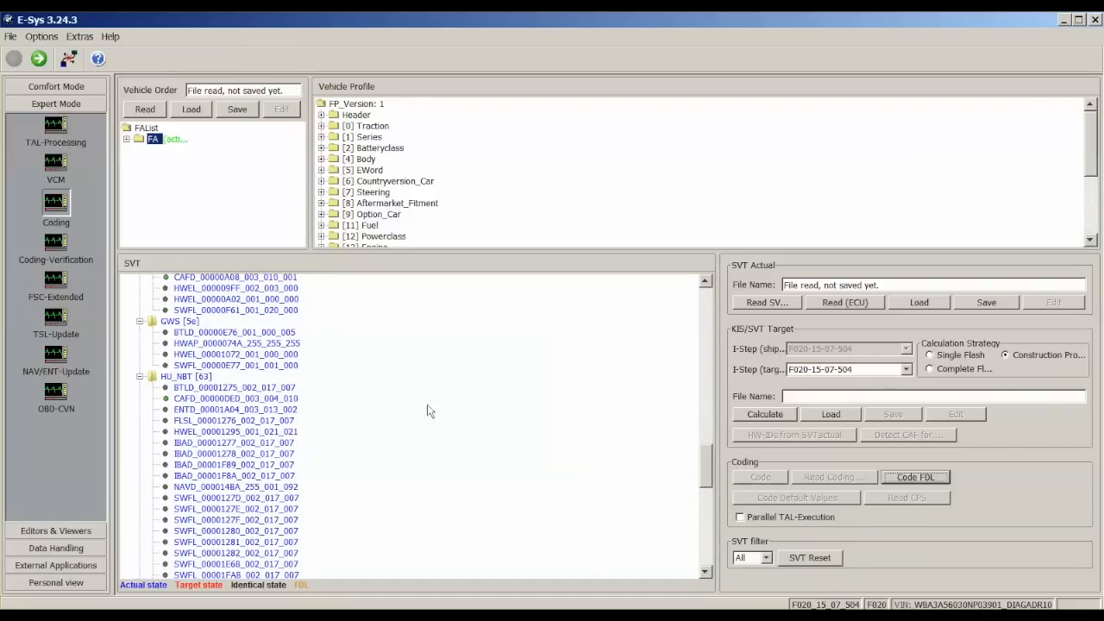
click(243, 400)
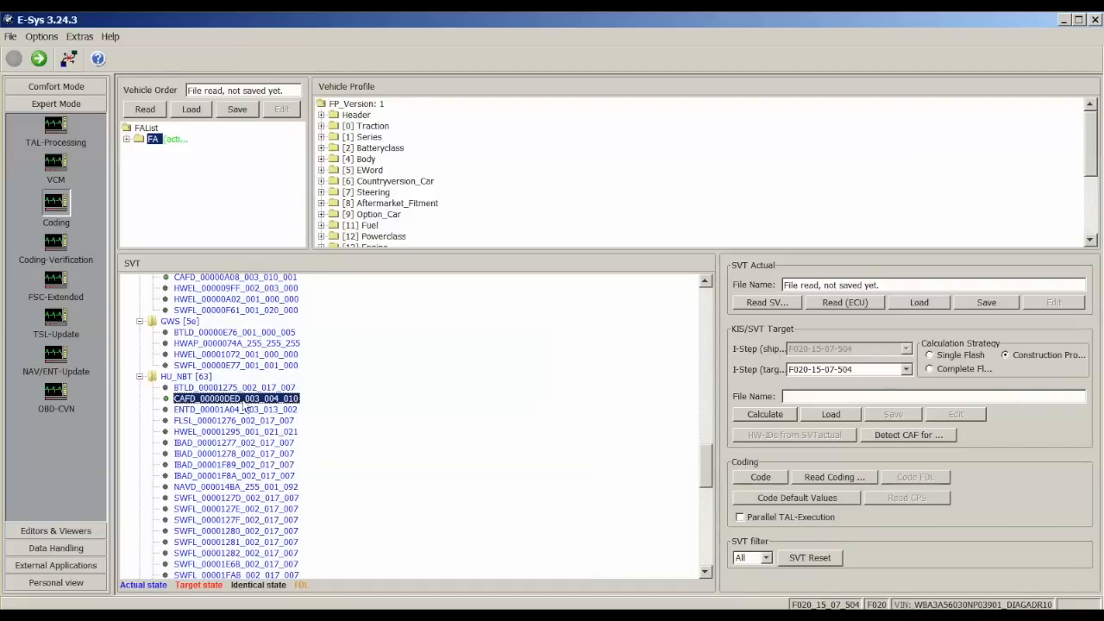
right_click(243, 400)
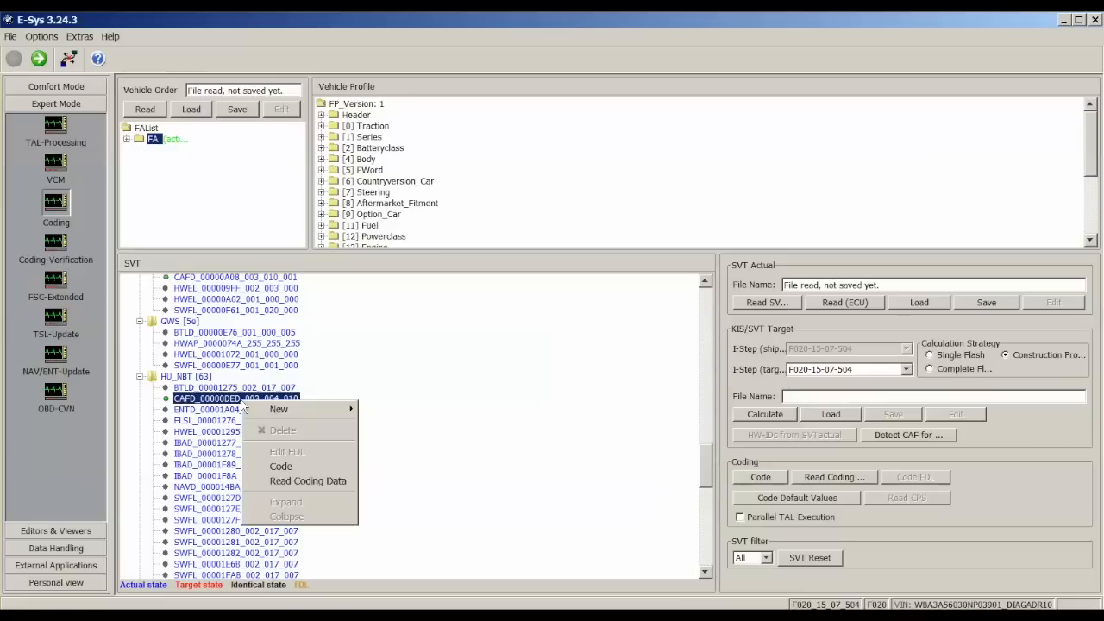
click(262, 480)
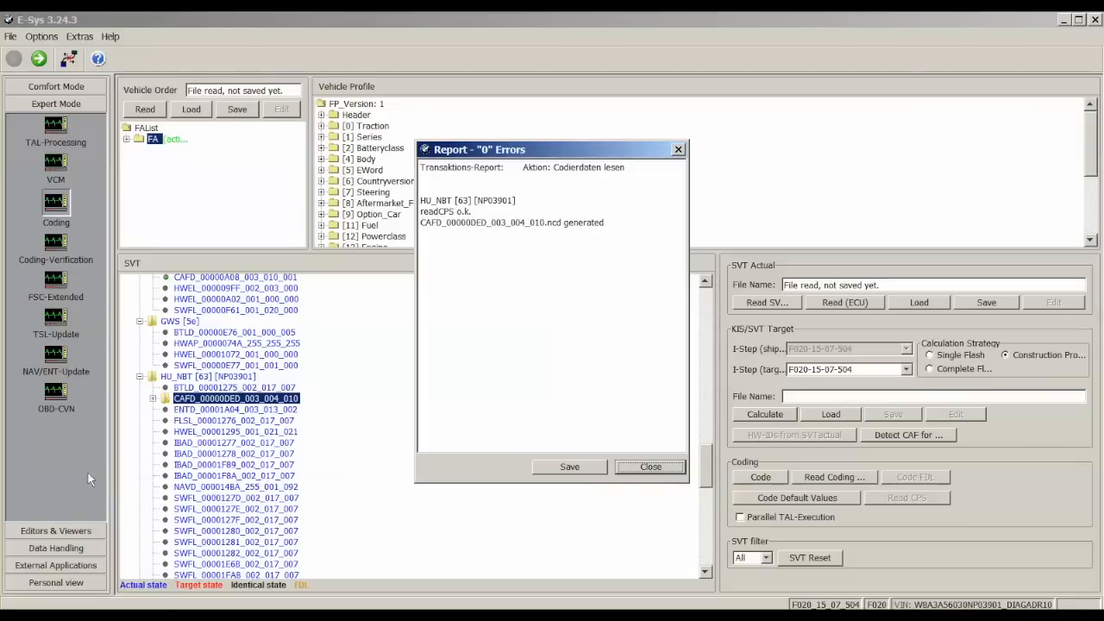
click(628, 467)
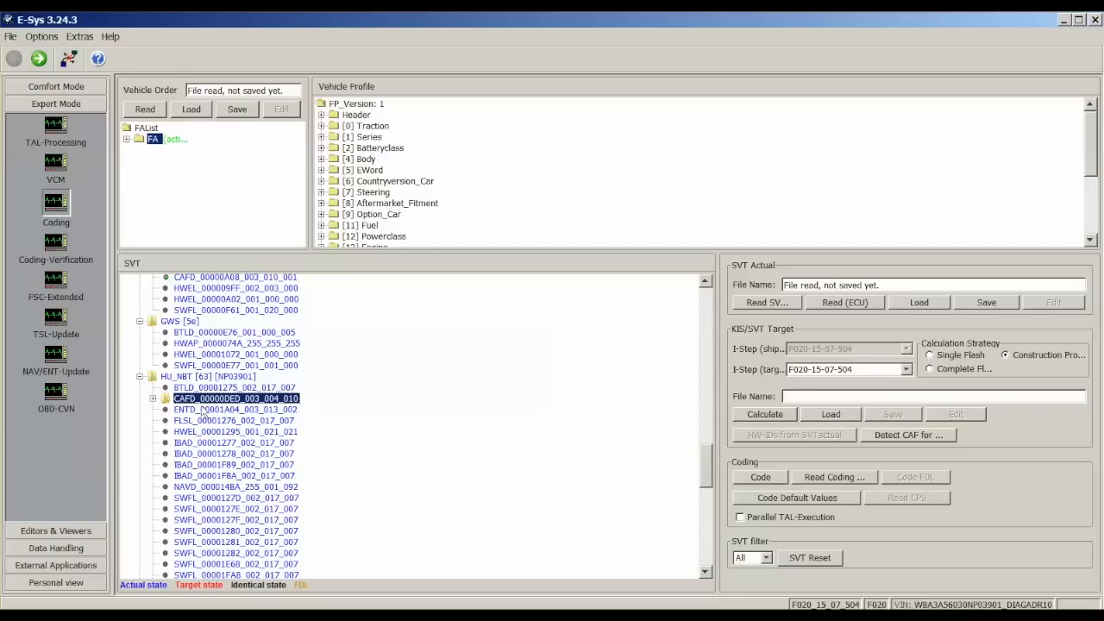
Expand CAFD_00000DED_003_004_010 under HU_NBT [63] and open its FDL file for editing
click(152, 399)
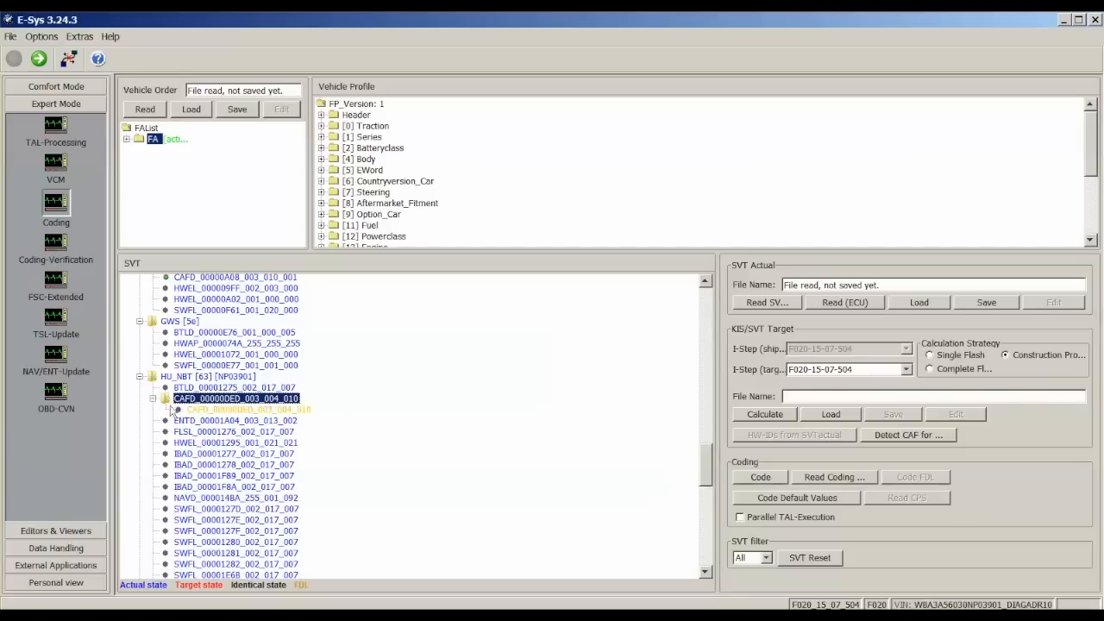
click(197, 410)
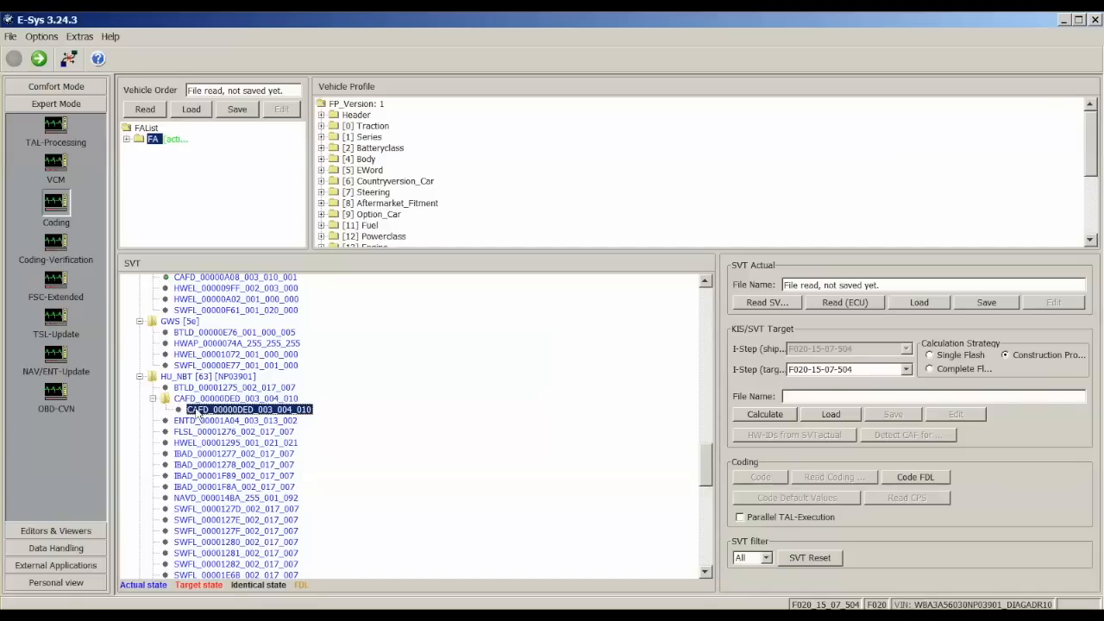
right_click(197, 410)
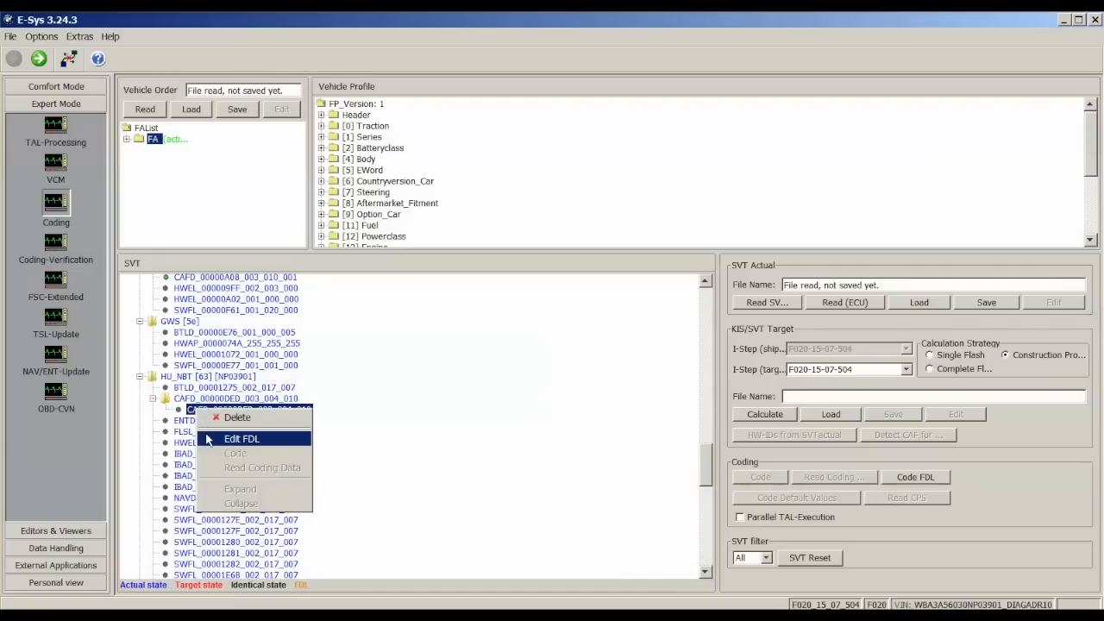
click(207, 439)
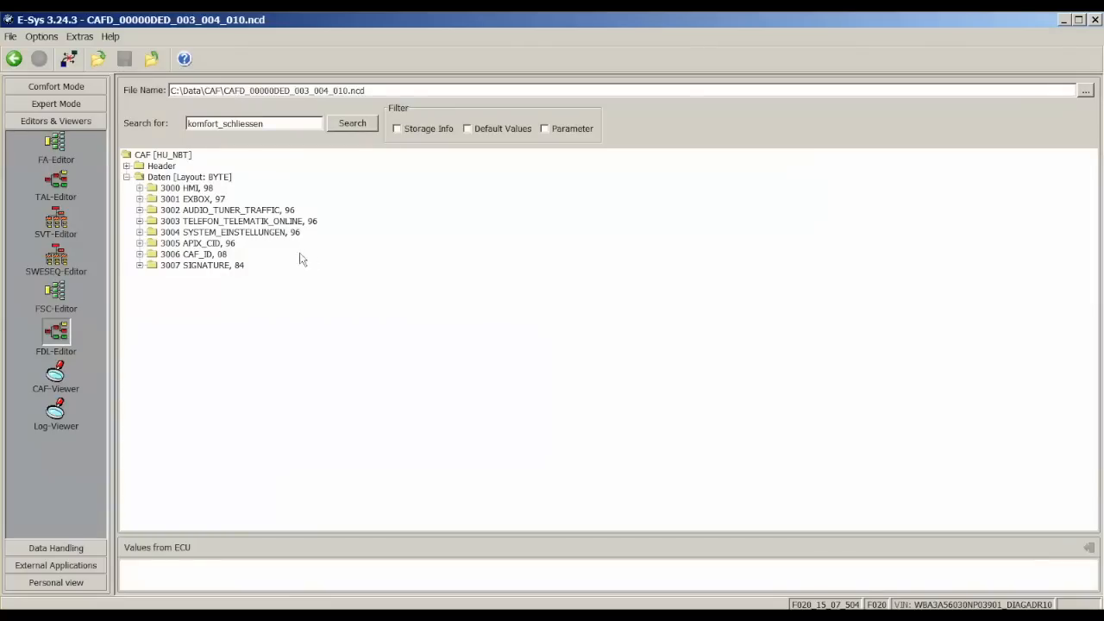
Search the Daten section of the HU_NBT file for "legal" and advance to MACRO_CAM_LEGALDISCLAIMER
click(197, 180)
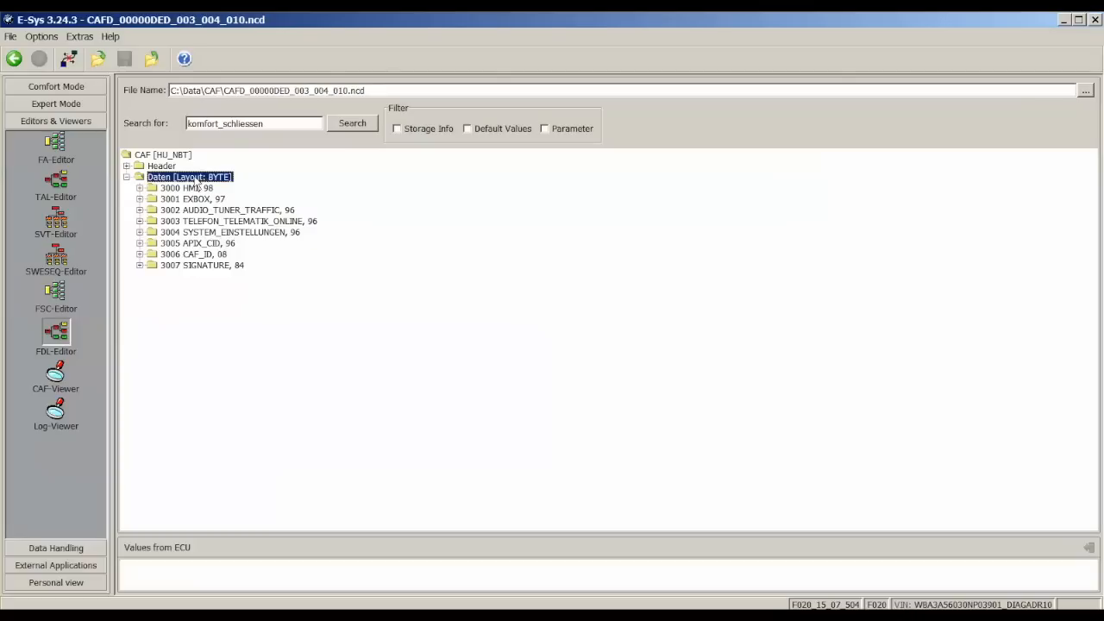
double_click(262, 123)
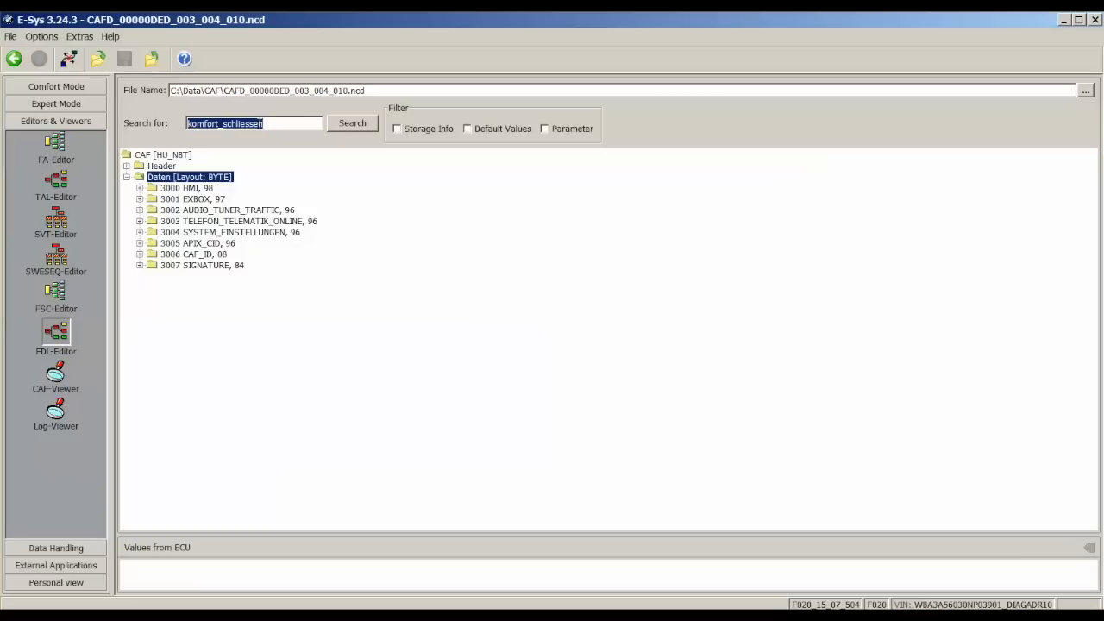
text(legal)
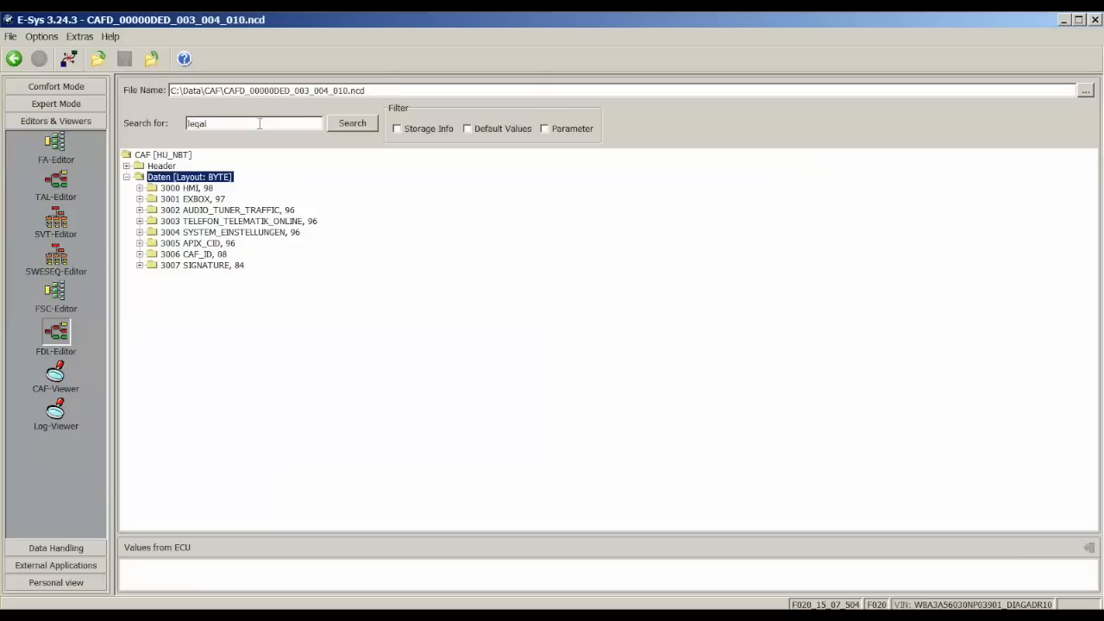
key(Return)
key(Return)
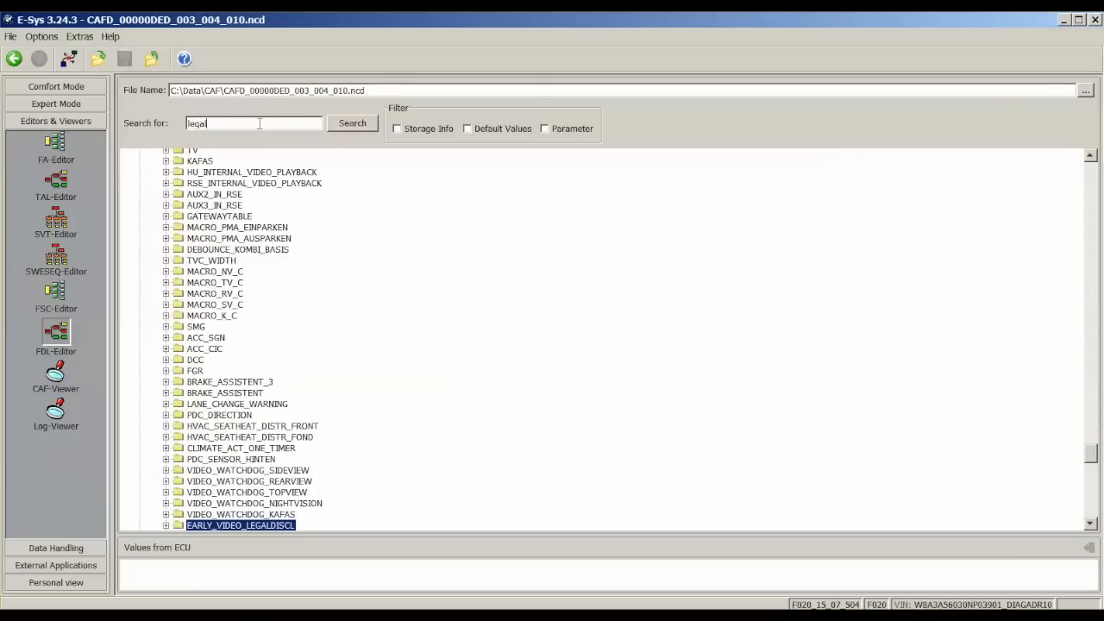
key(Return)
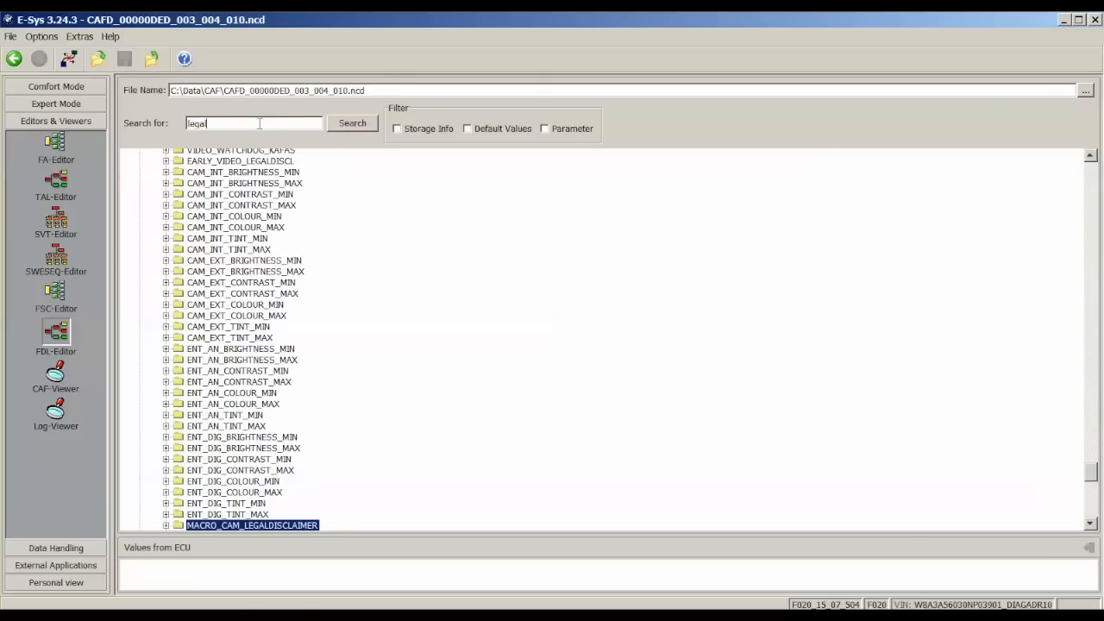
Expand MACRO_CAM_LEGALDISCLAIMER and inspect its Ausgelesen option and Werte entry
click(167, 526)
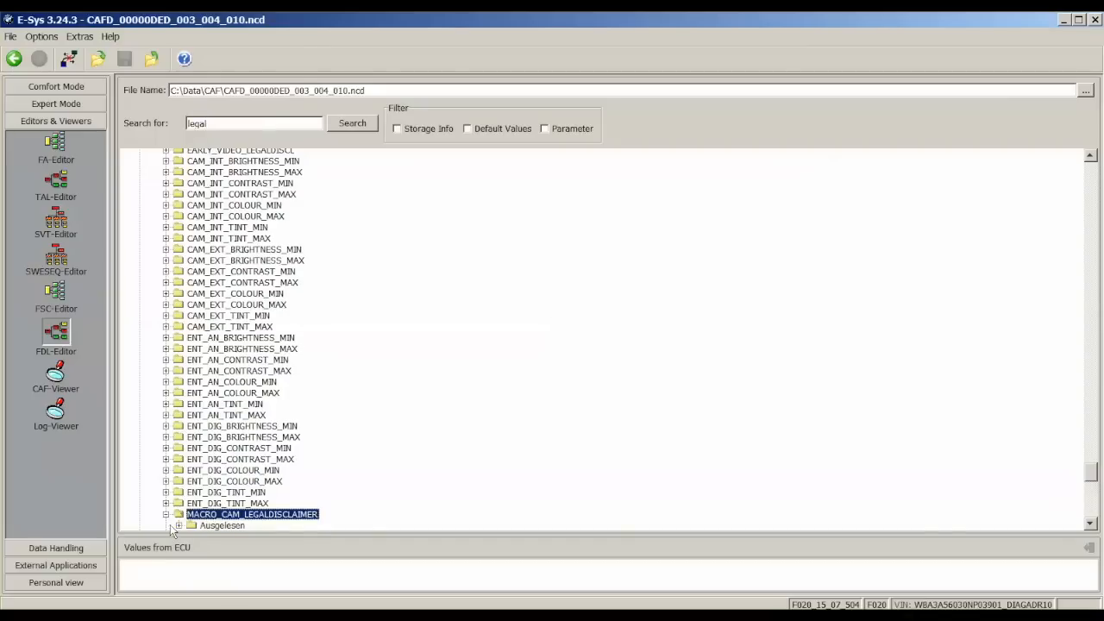
click(178, 526)
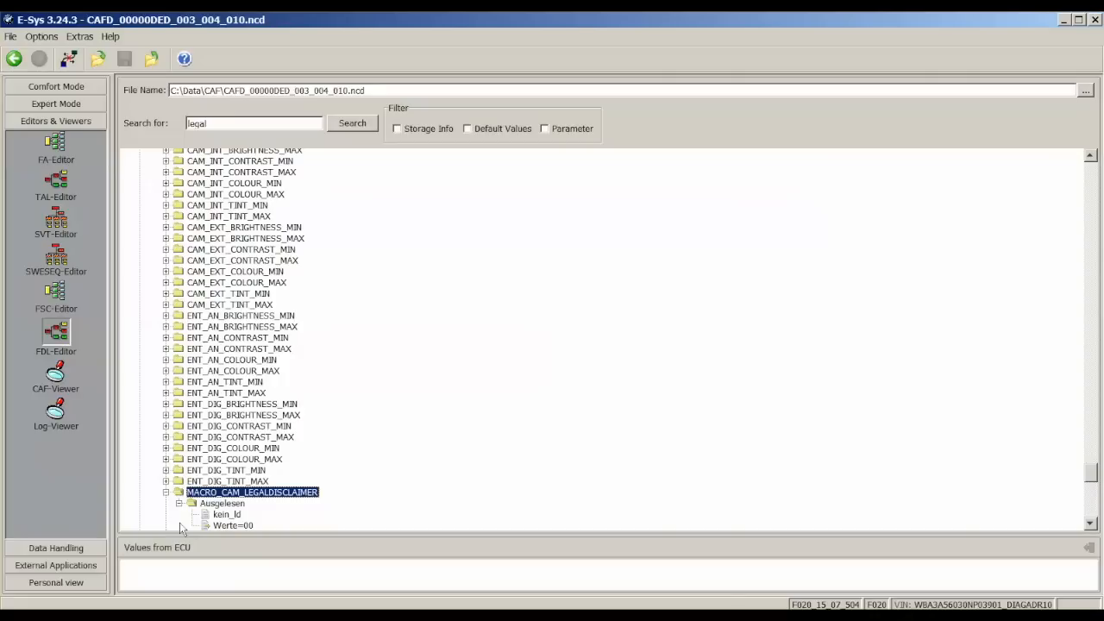
click(228, 516)
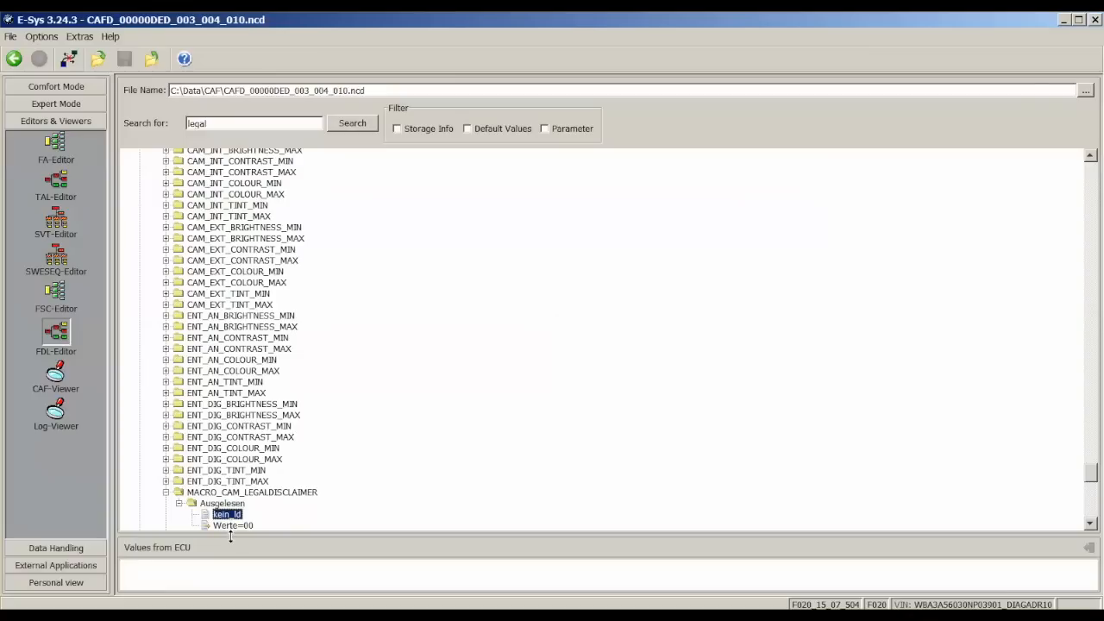
click(244, 527)
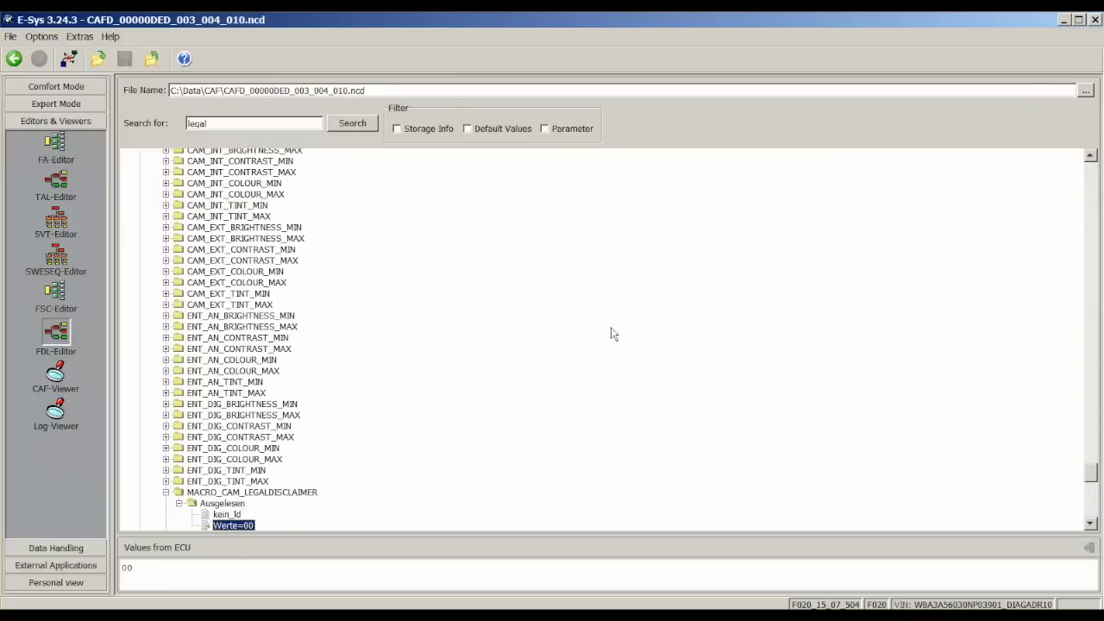
Find the next "legal" match, LEGAL_DISCLAIMER_TIME, and inspect its Ausgelesen option
click(345, 125)
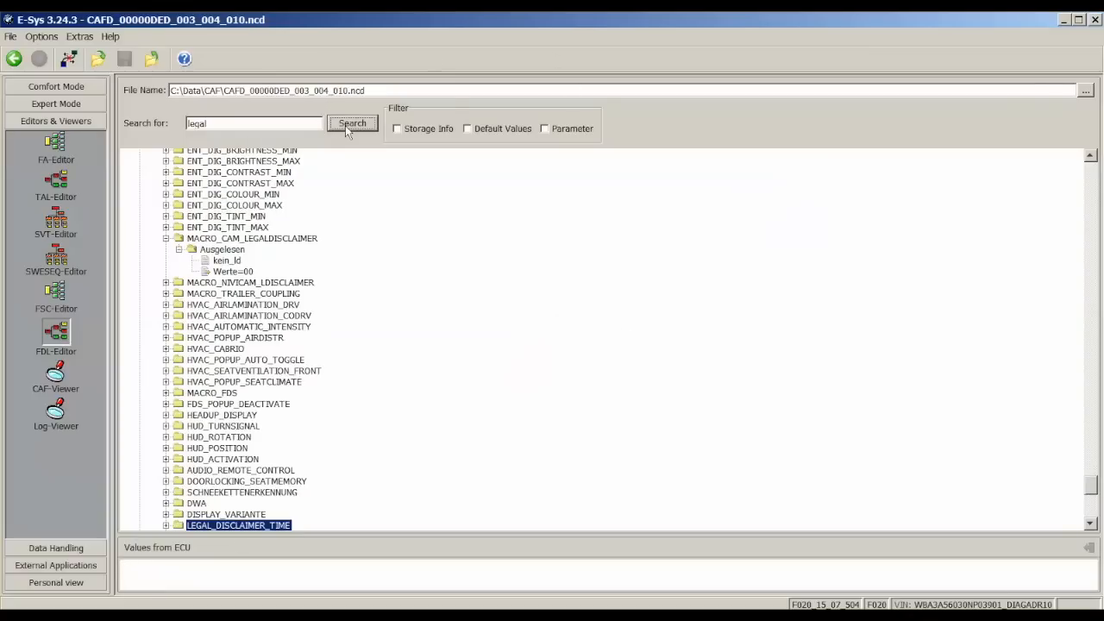
click(165, 525)
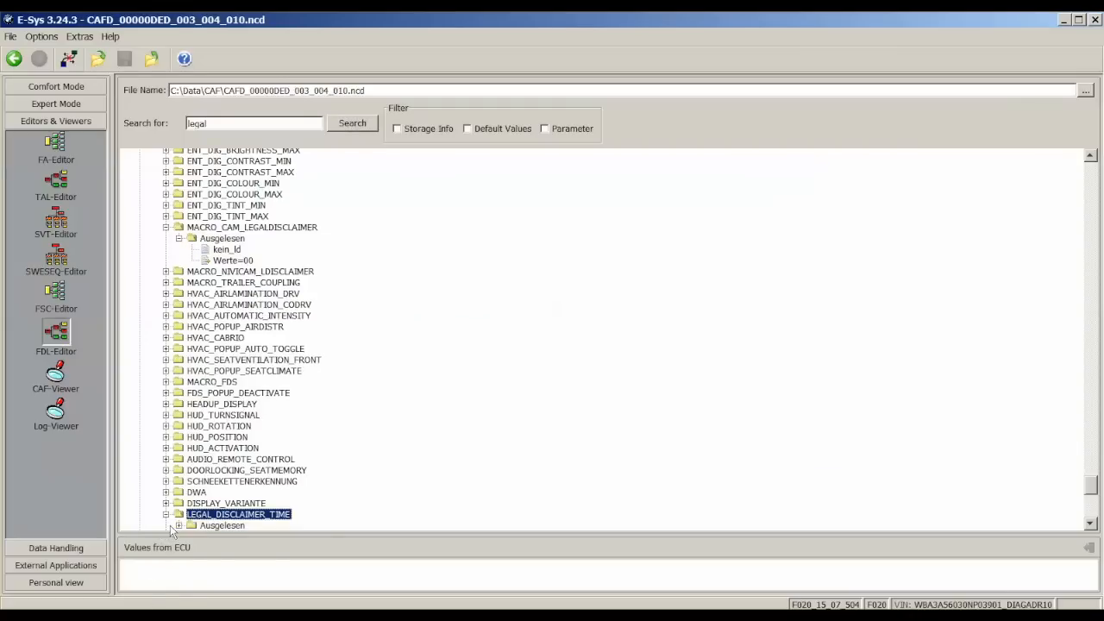
click(179, 525)
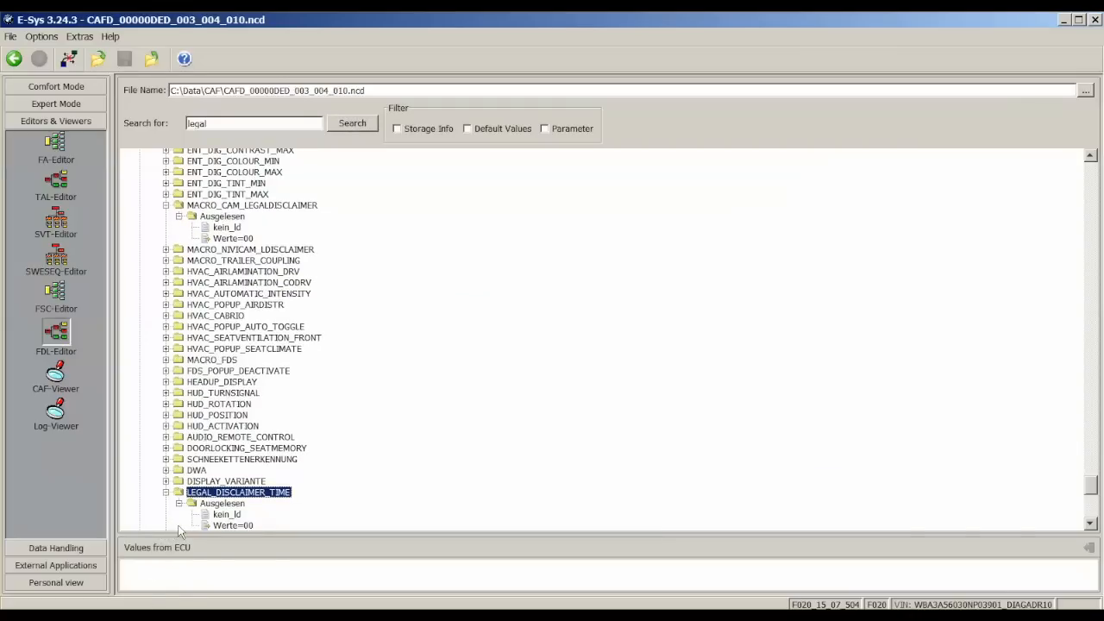
click(228, 515)
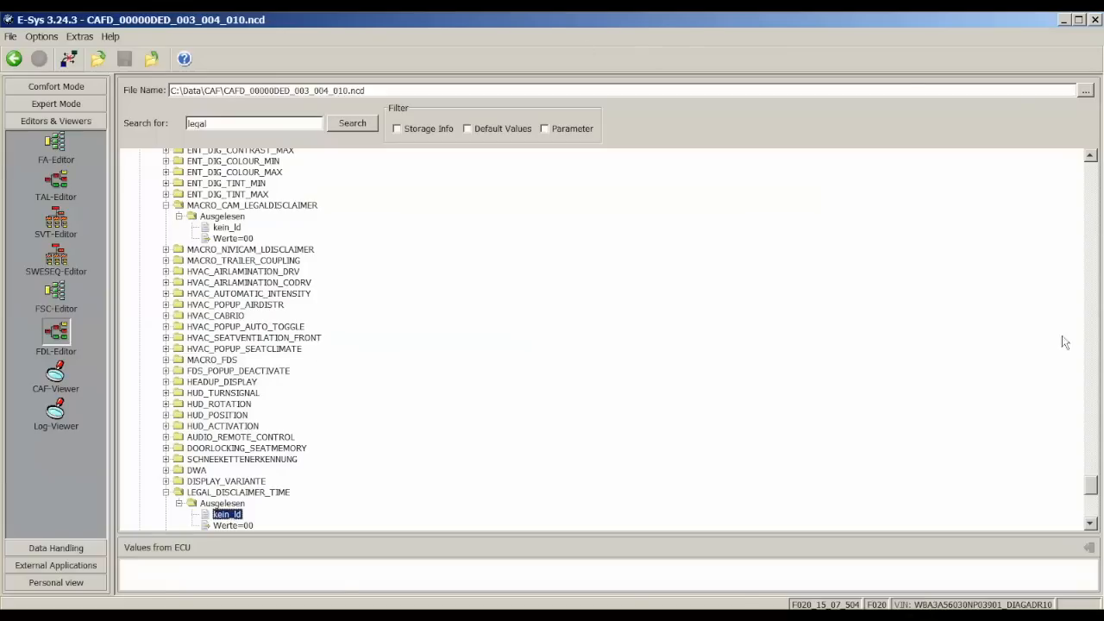
Search for "emblem" starting from the Funktionen folder of 3000 HMI
drag(1091, 486, 1102, 144)
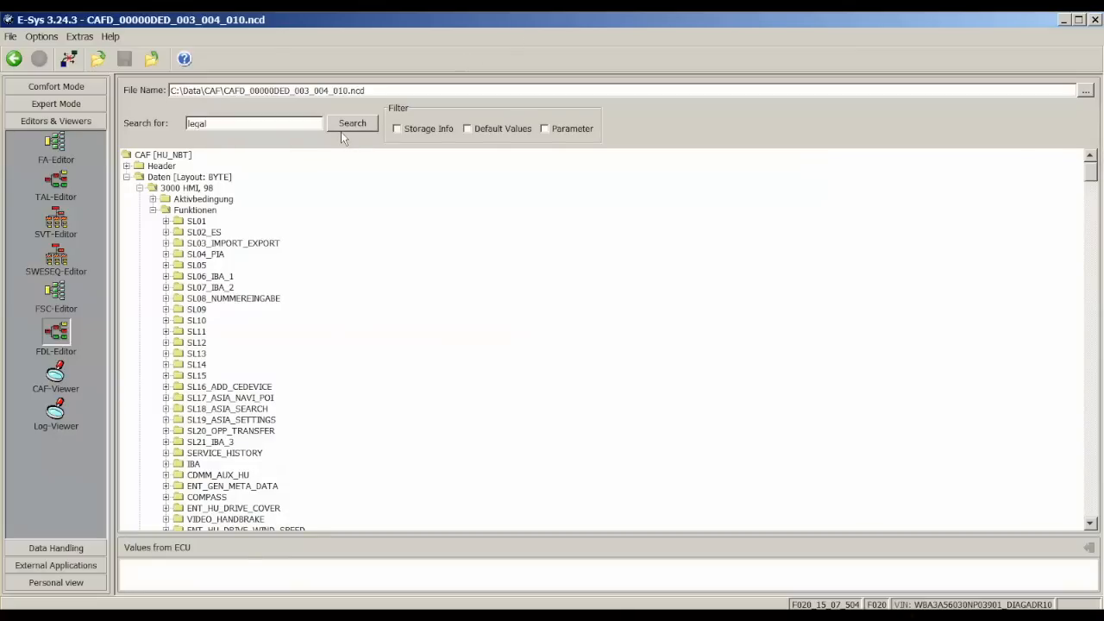
click(178, 212)
double_click(226, 127)
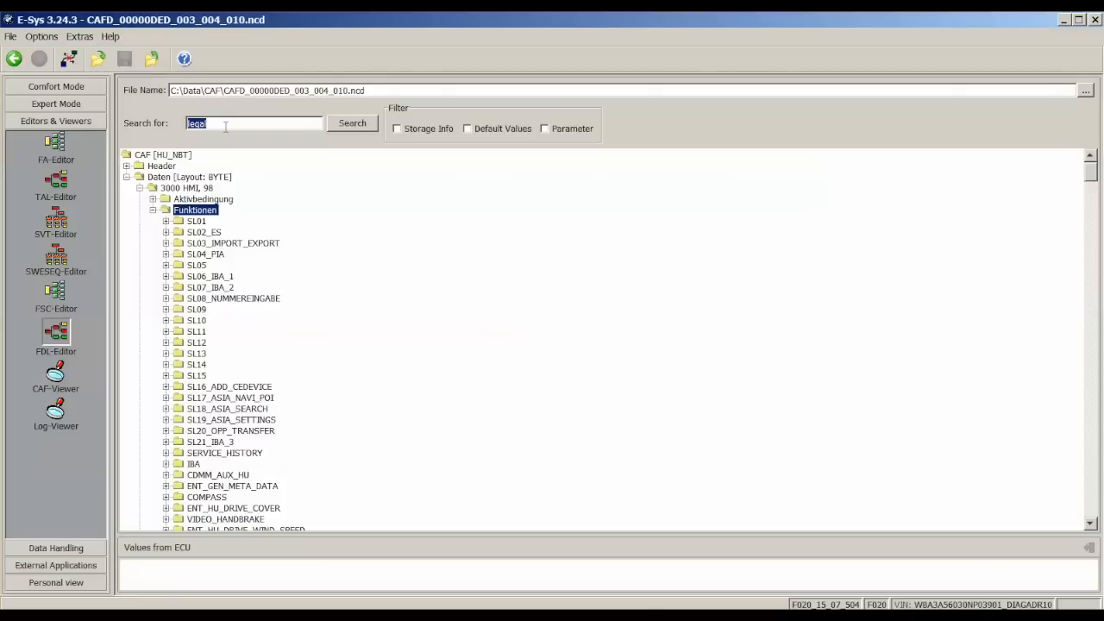
text(emblem)
key(Return)
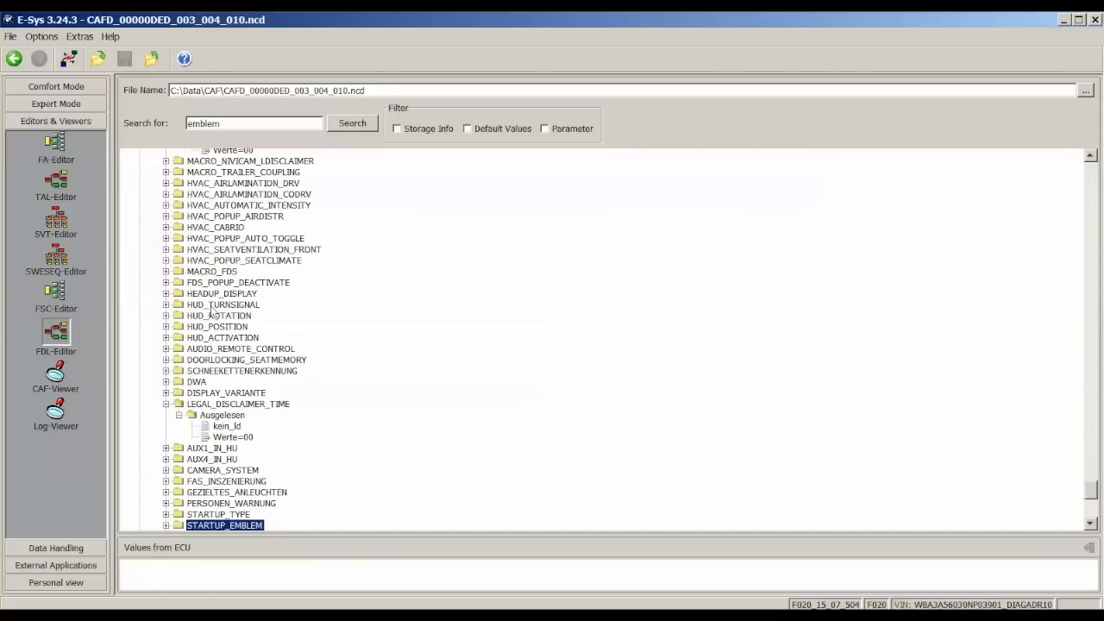
Expand STARTUP_EMBLEM down to its Ausgelesen entries and select the option listed there
click(166, 526)
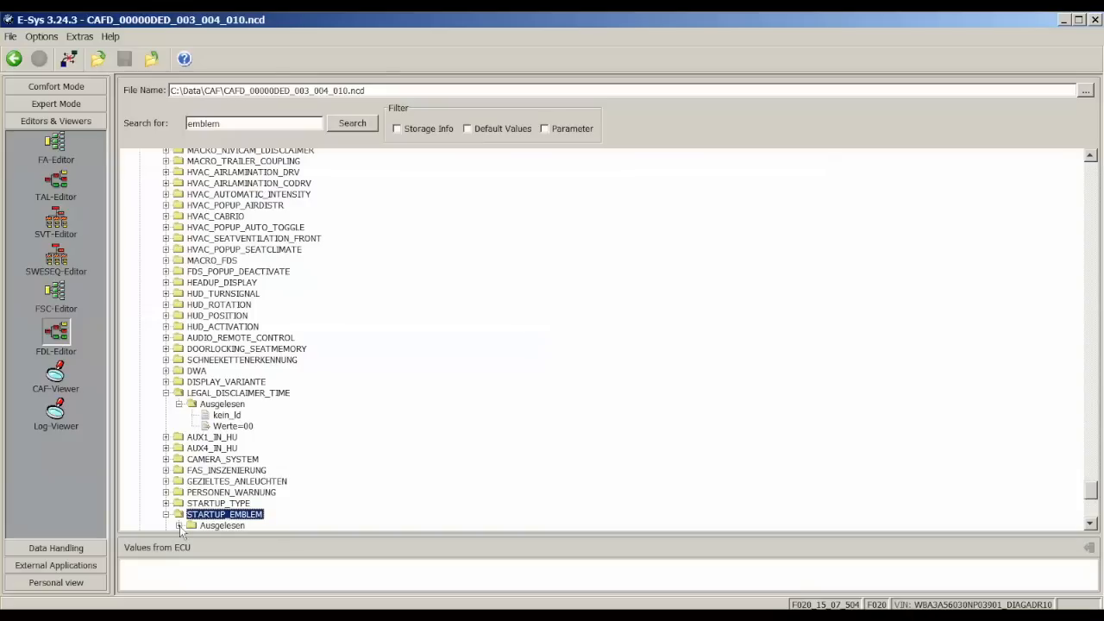
click(179, 526)
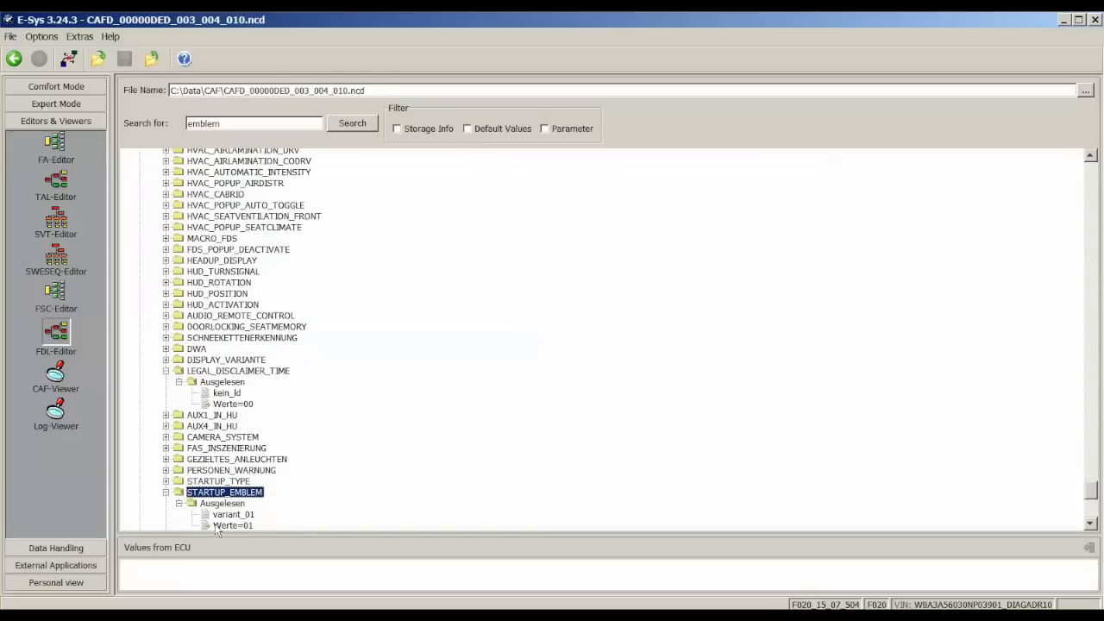
click(248, 515)
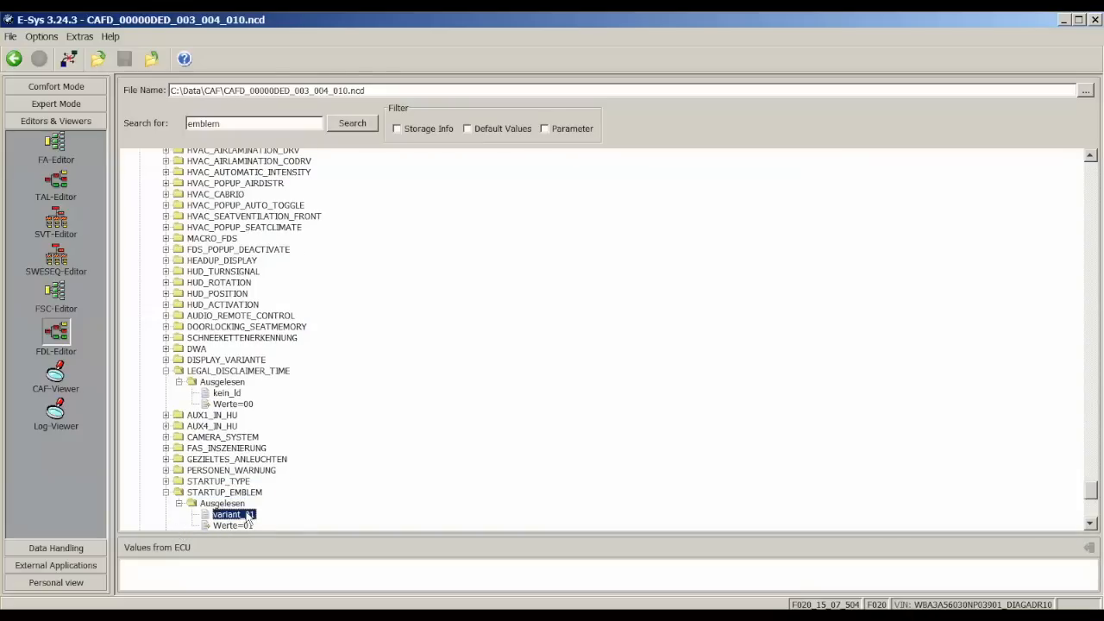